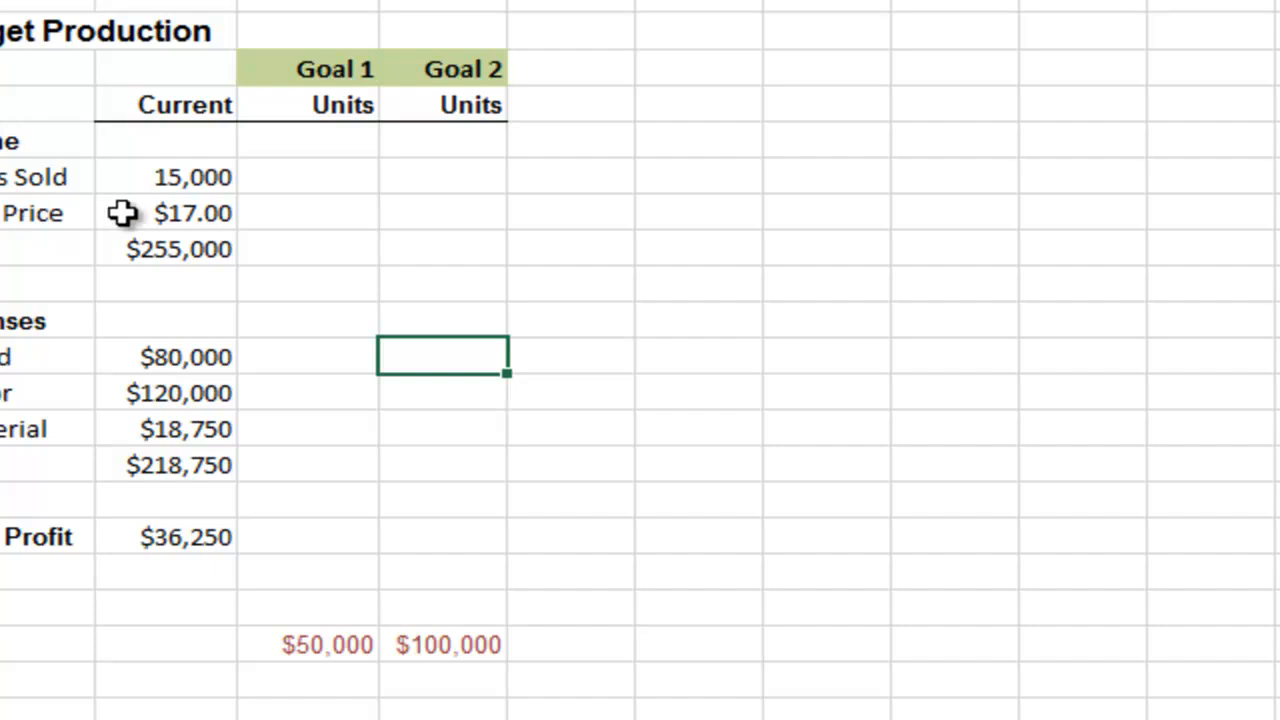
# Examine the Current column's figures from units sold through the expenses to the gross profit
pyautogui.moveTo(140, 177); pyautogui.dragTo(149, 543)
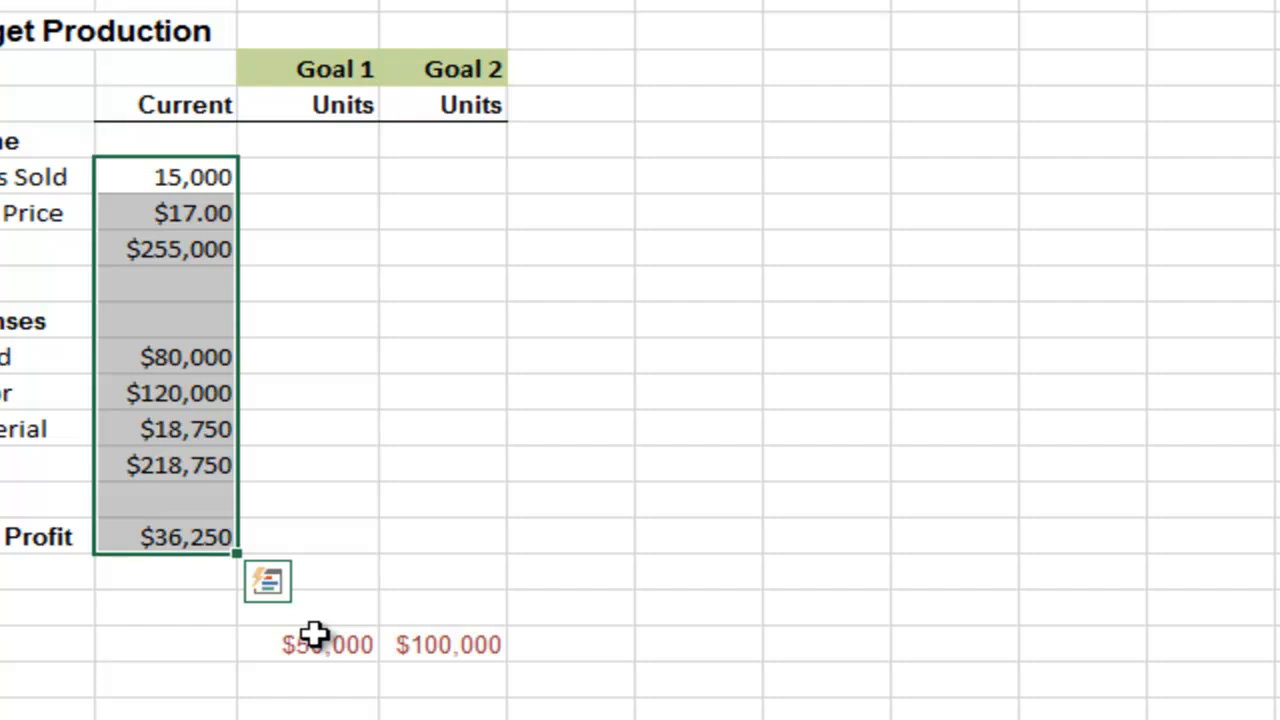
pyautogui.click(200, 362)
pyautogui.click(205, 390)
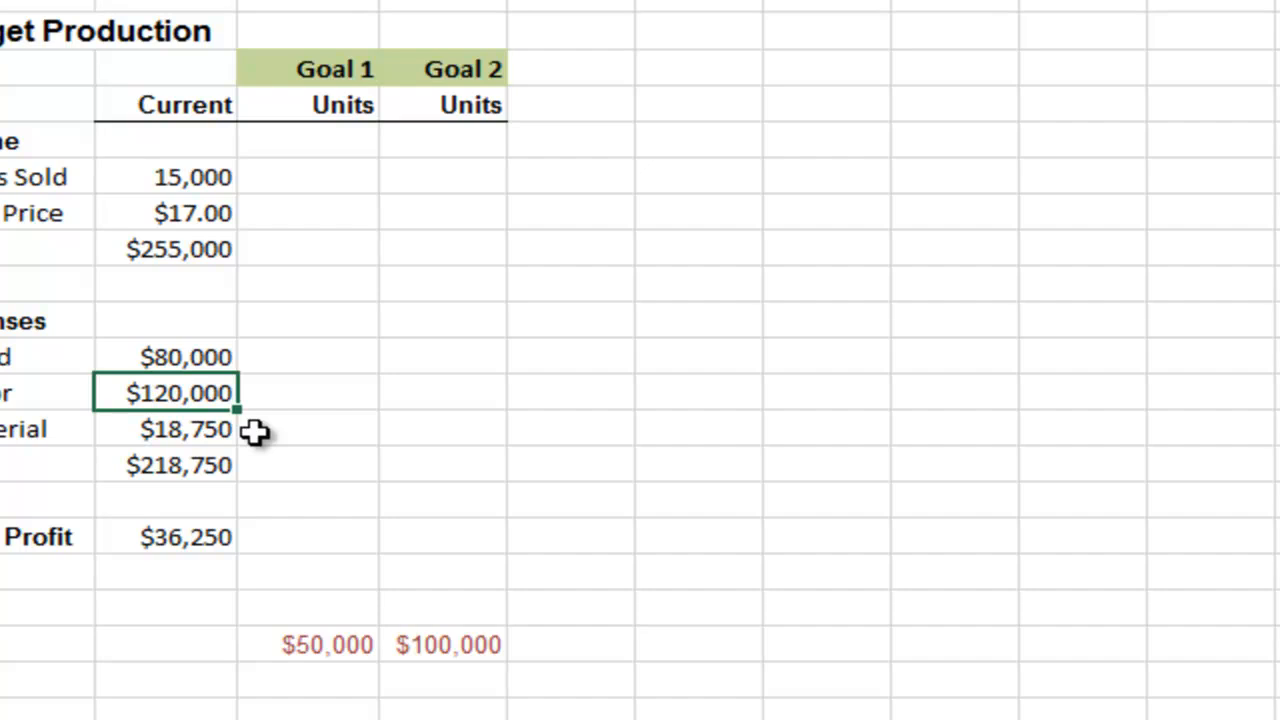
pyautogui.click(193, 357)
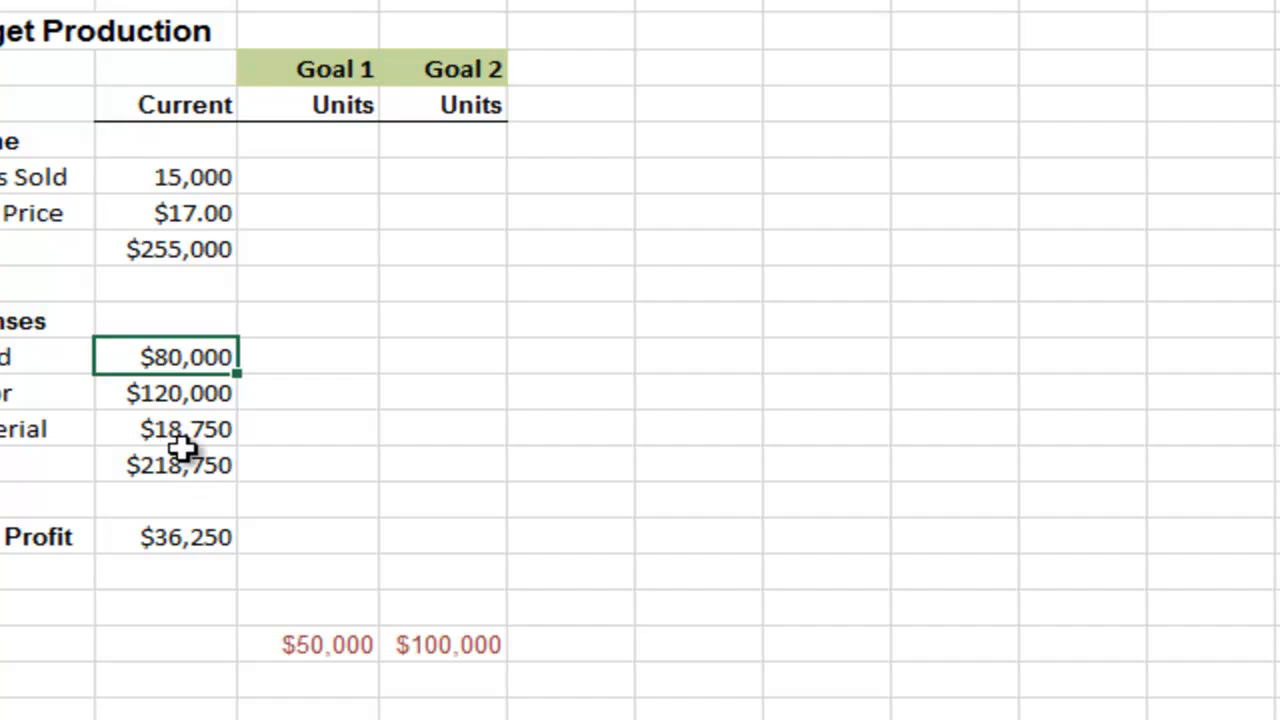
pyautogui.moveTo(210, 352); pyautogui.dragTo(229, 470)
pyautogui.click(218, 537)
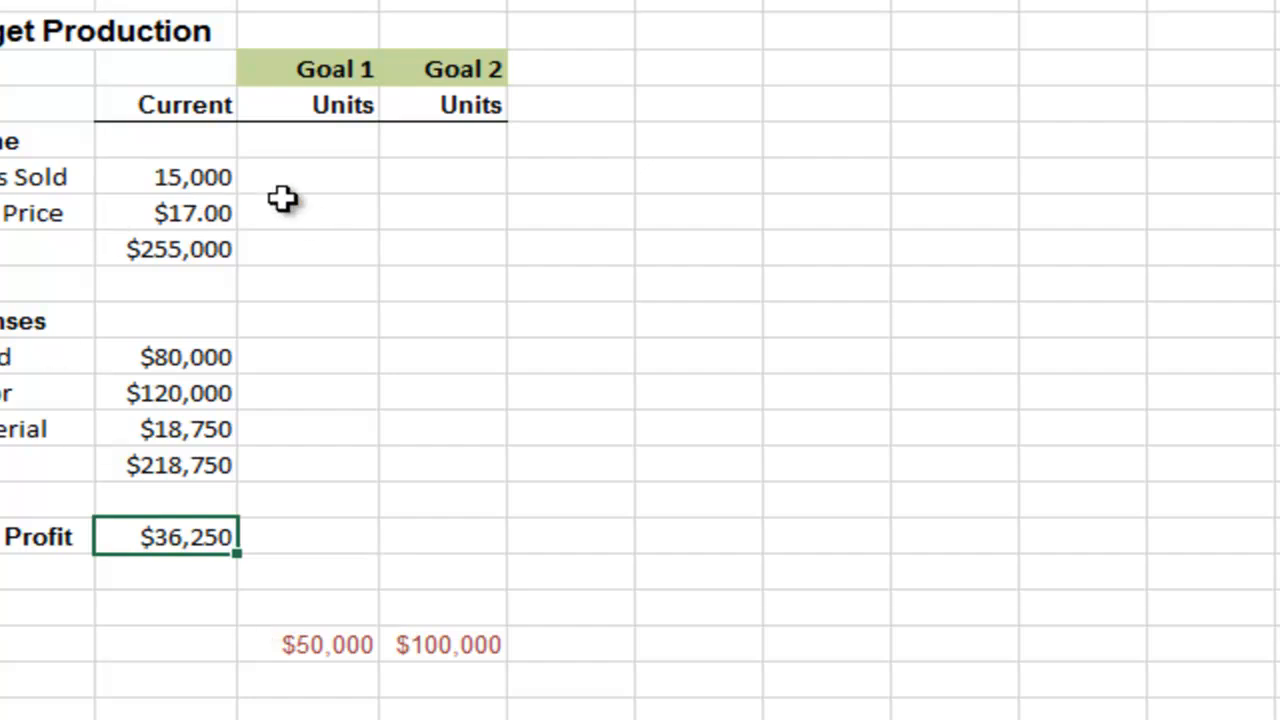
# Try 25000 as the Current units sold and check the resulting gross profit
pyautogui.click(198, 186)
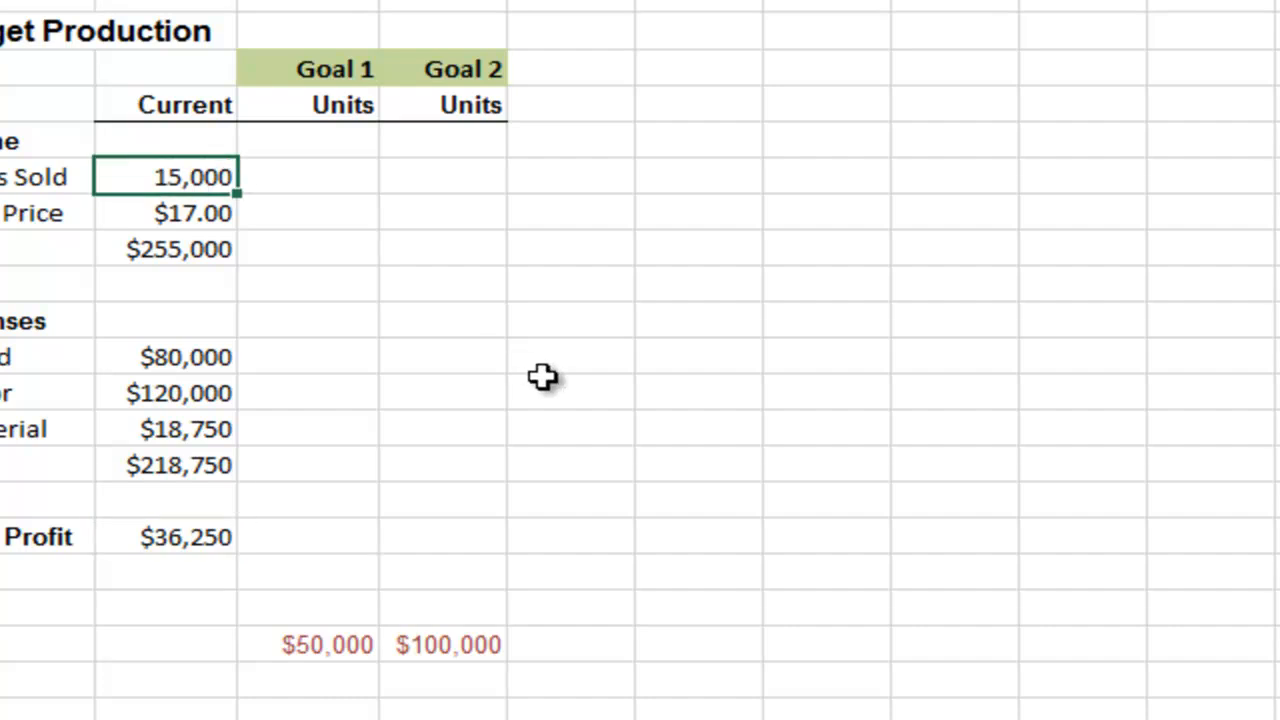
pyautogui.write('2')
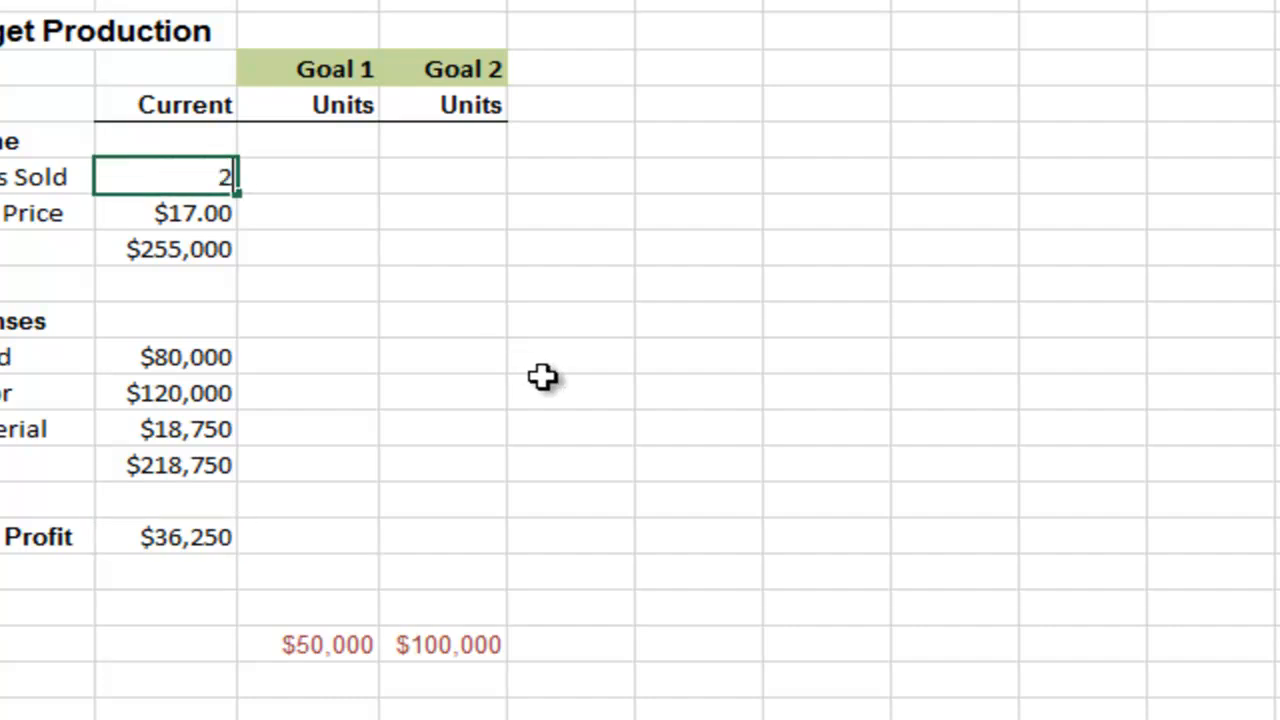
pyautogui.write('5000')
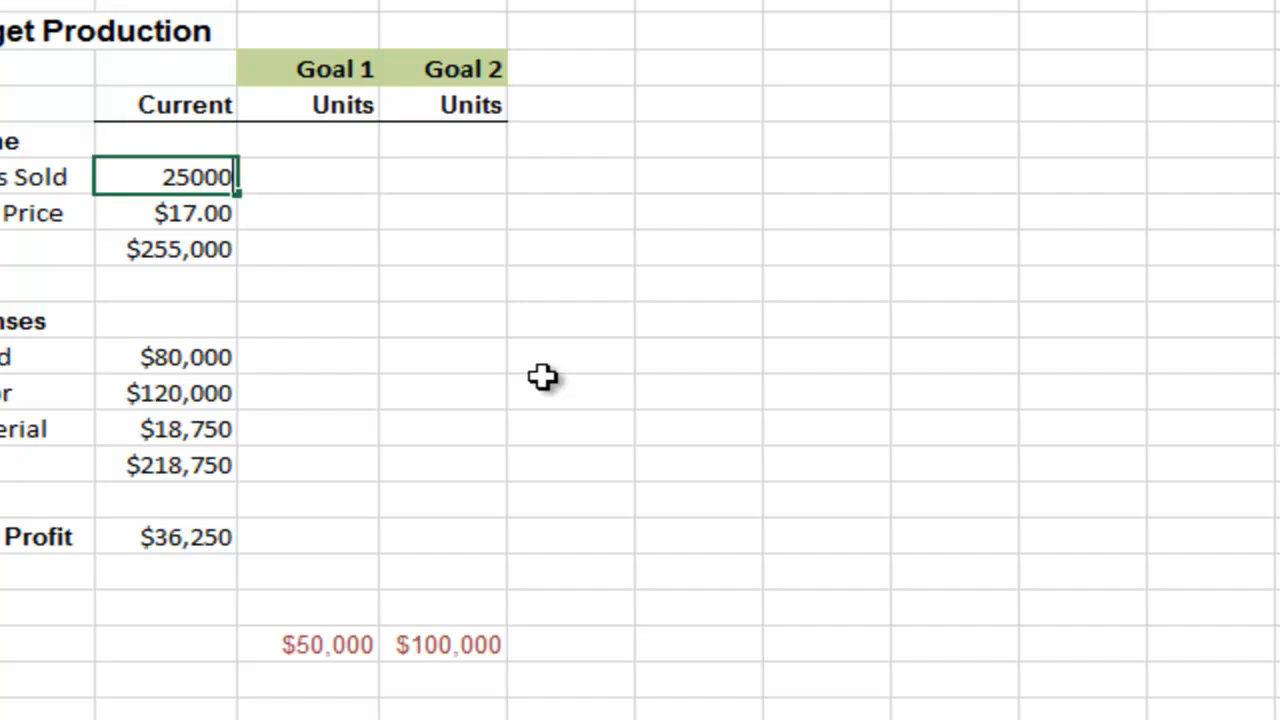
pyautogui.press('Return')
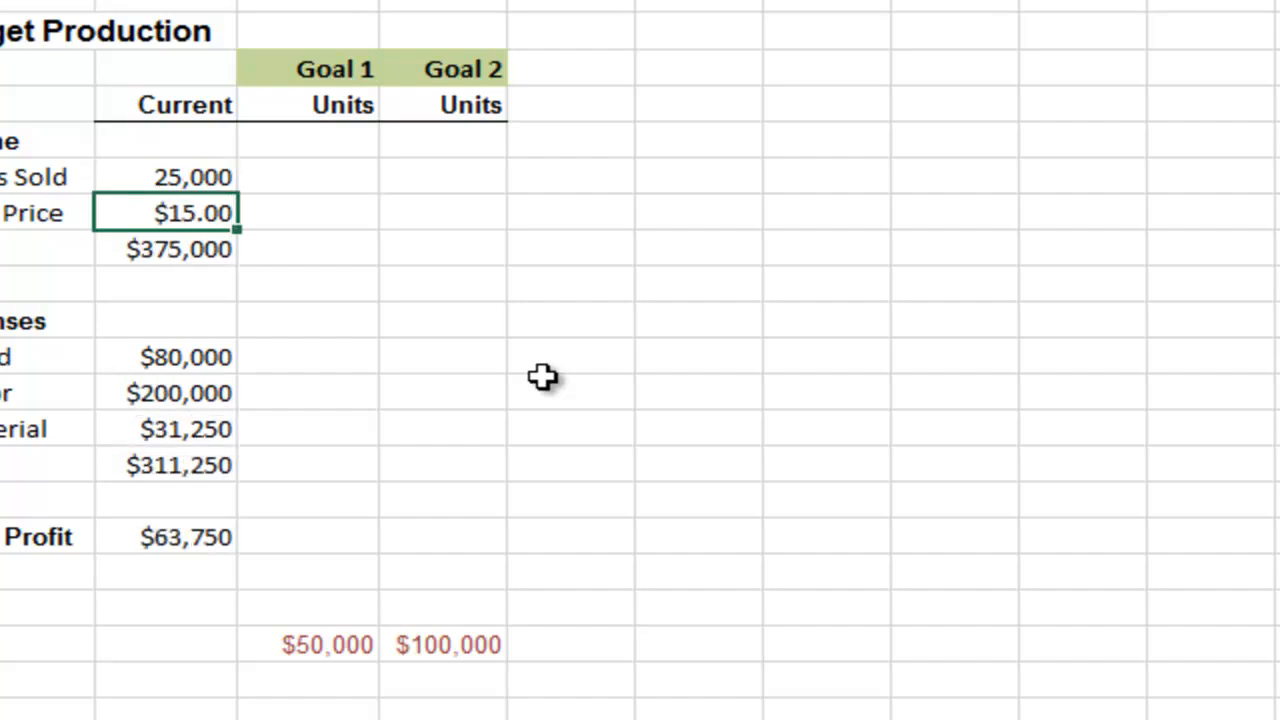
pyautogui.click(222, 543)
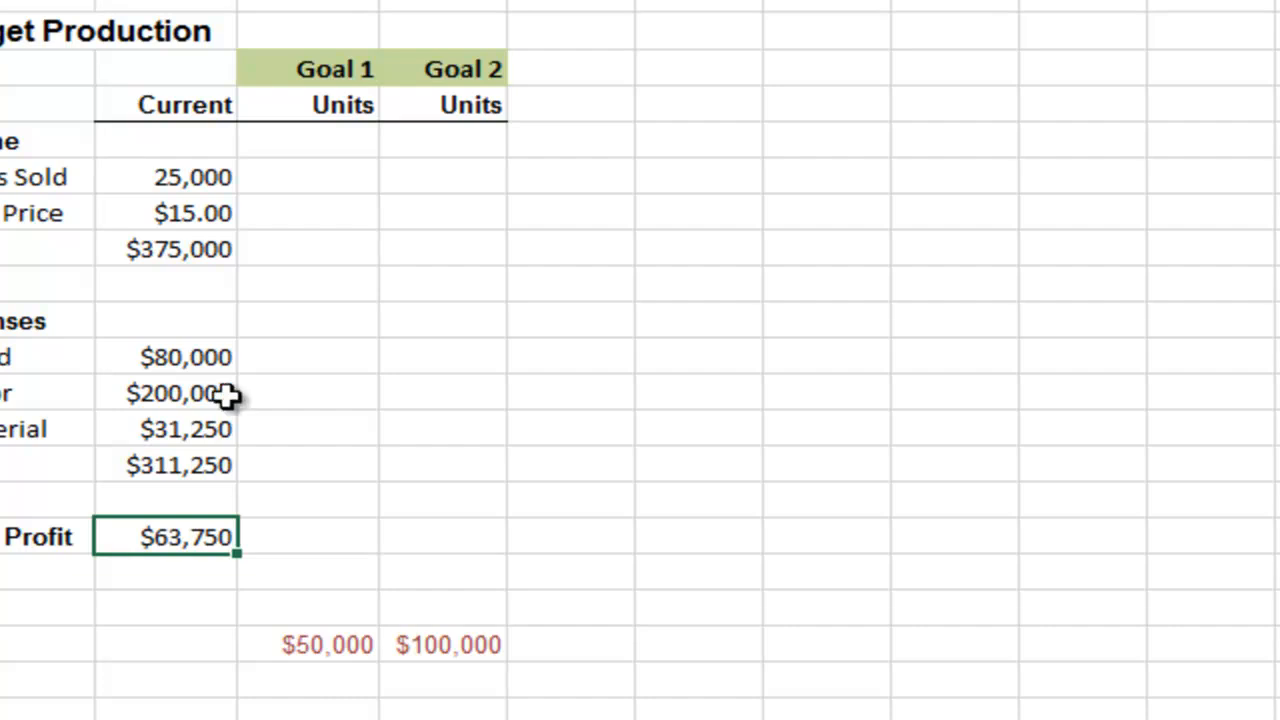
# Try 20,000 as the Current units sold
pyautogui.click(192, 176)
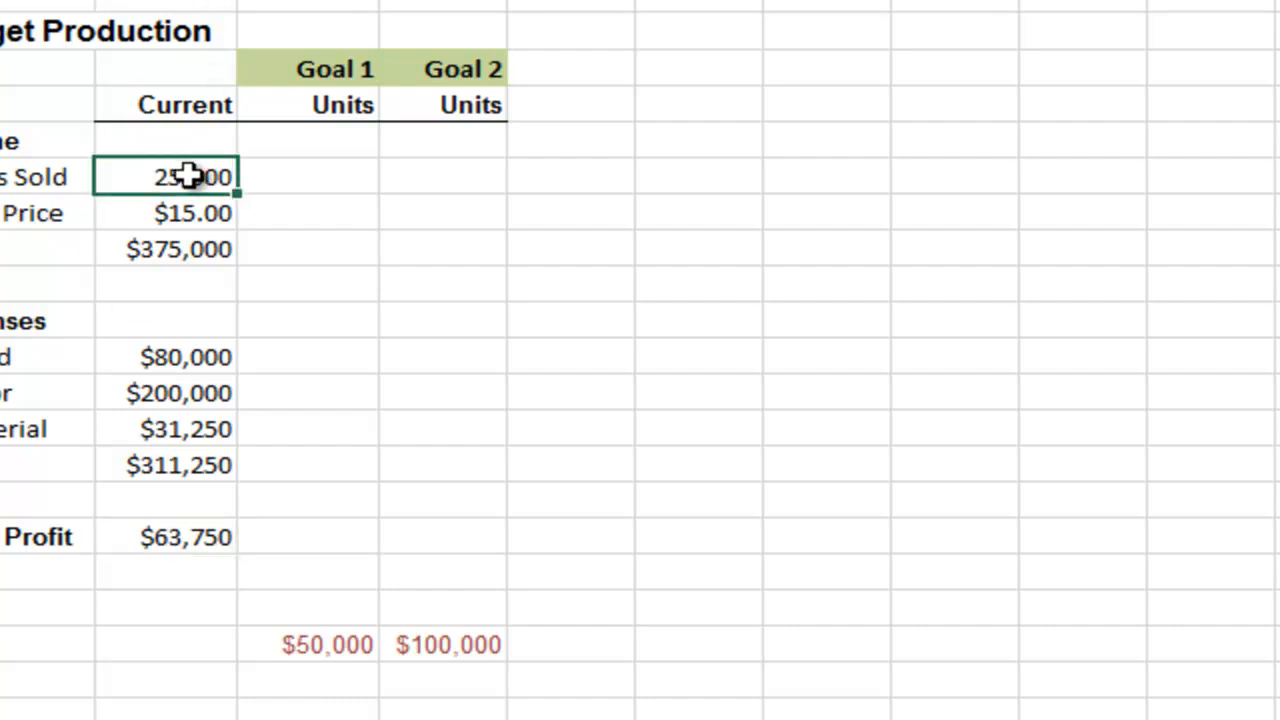
pyautogui.write('2')
pyautogui.write('0,000')
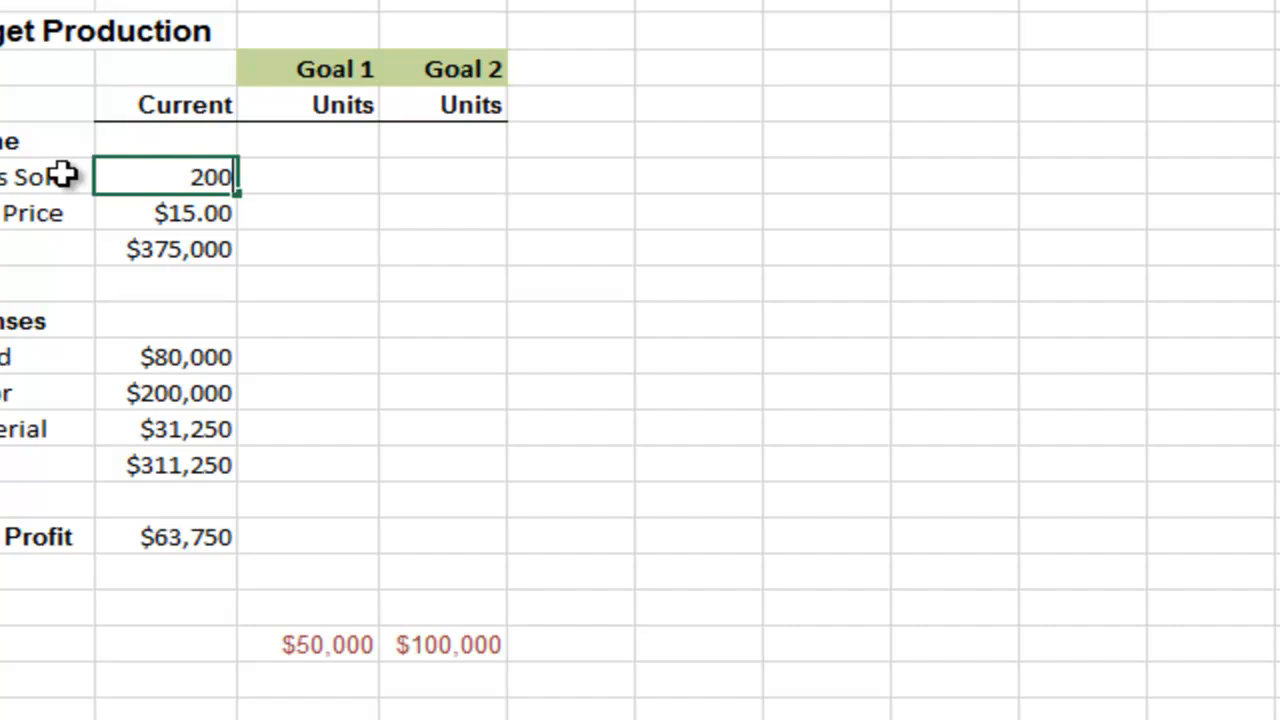
pyautogui.press('Return')
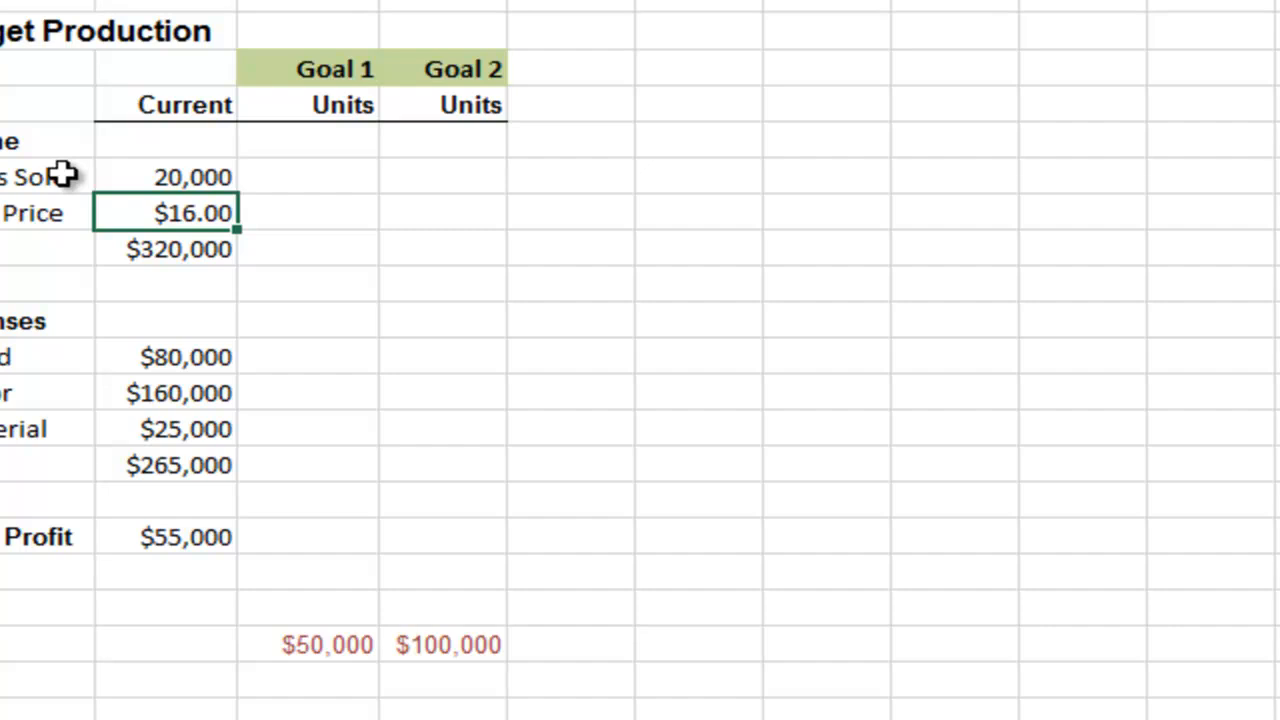
# Try 17500 as the Current units sold
pyautogui.click(226, 176)
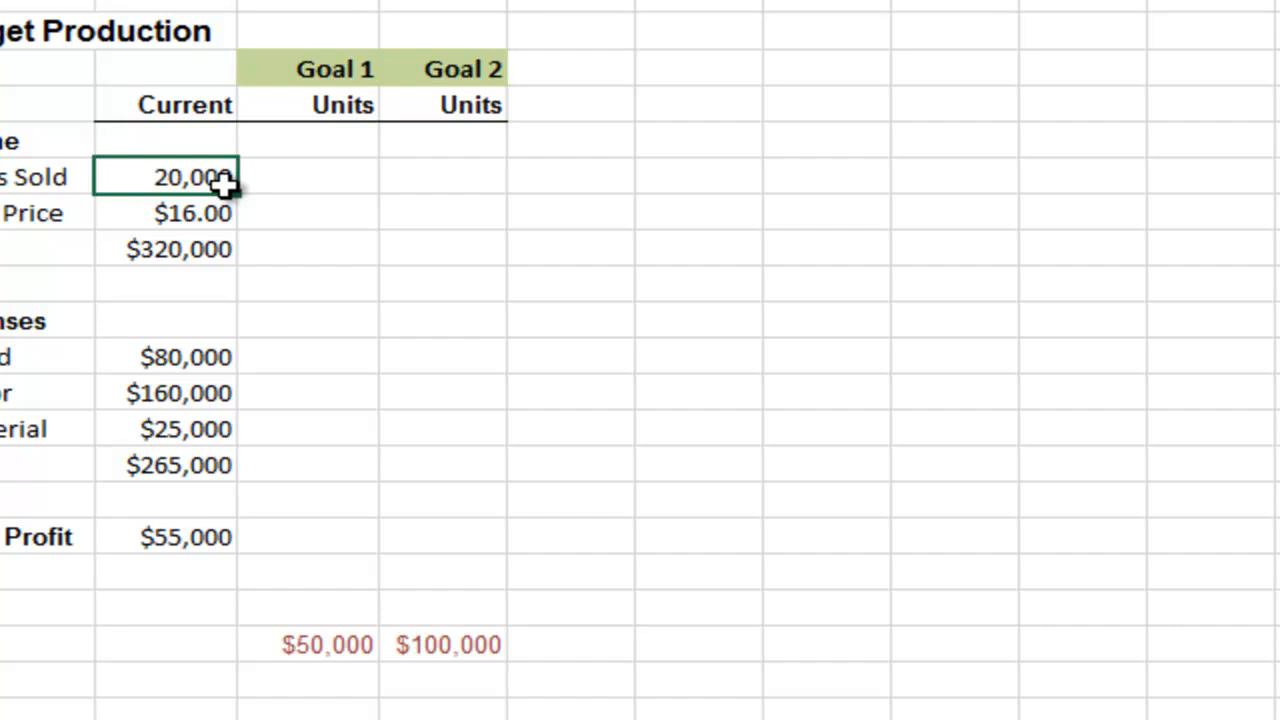
pyautogui.write('17500')
pyautogui.press('Return')
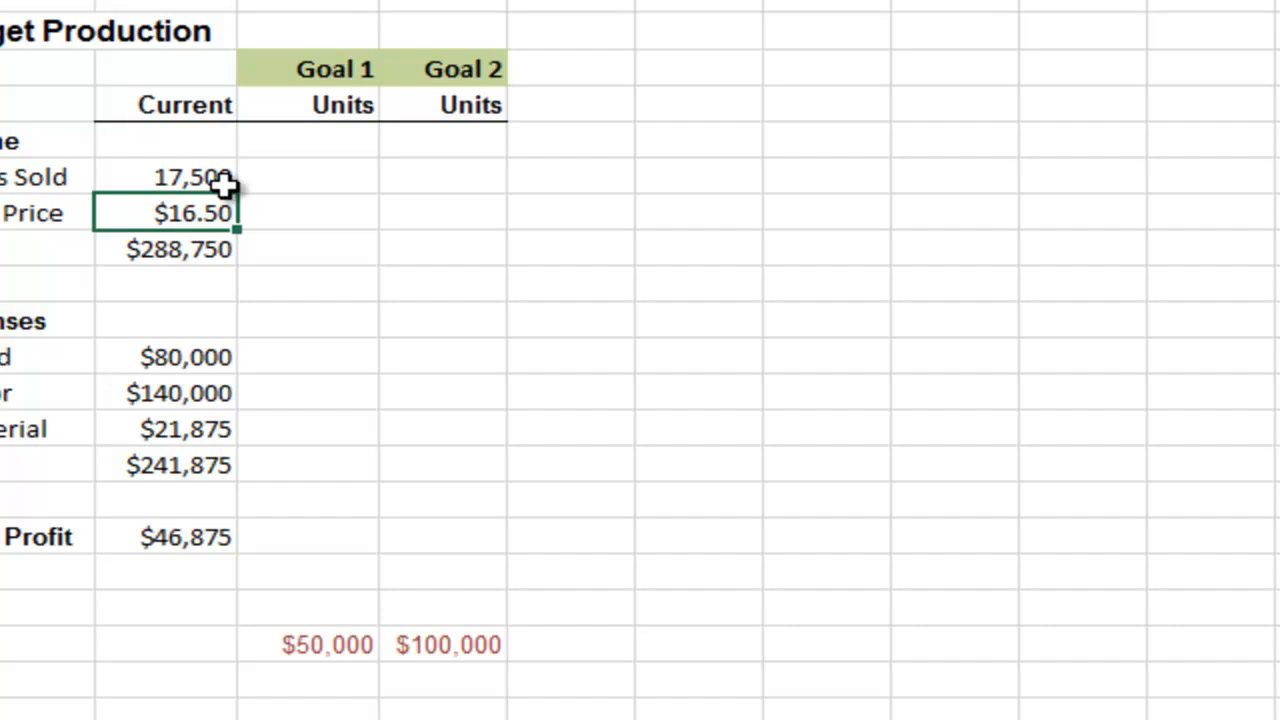
# Set the Current units sold back to 15000
pyautogui.click(200, 180)
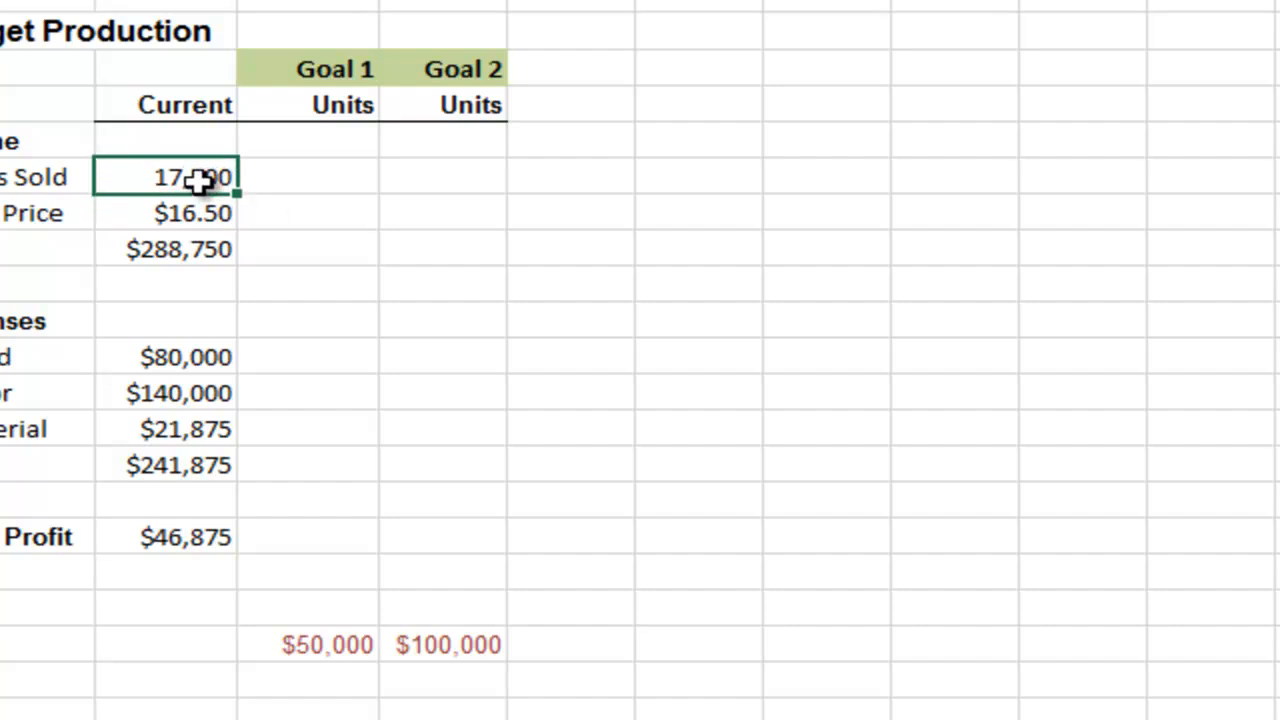
pyautogui.write('15000')
pyautogui.press('Return')
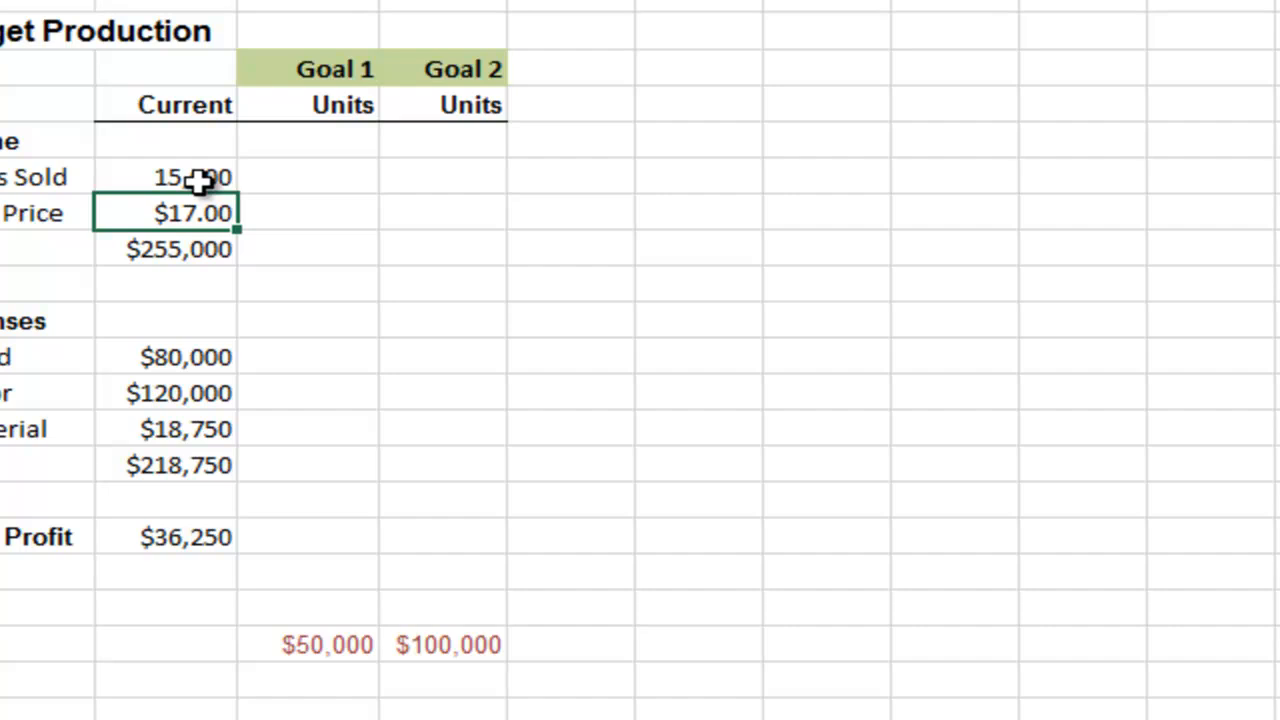
# Copy the Current figures in D6:D16 with their formulas into the Goal 1 column starting at E6
pyautogui.moveTo(200, 180); pyautogui.dragTo(190, 548)
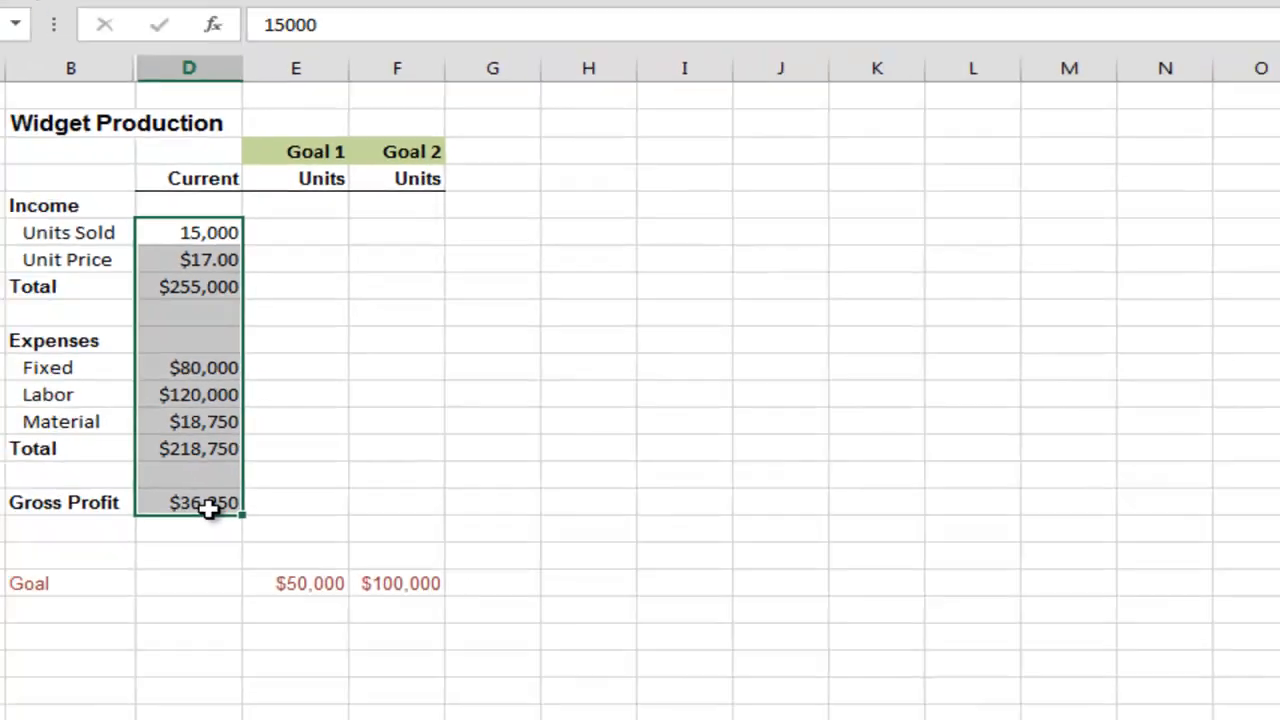
pyautogui.rightClick(200, 440)
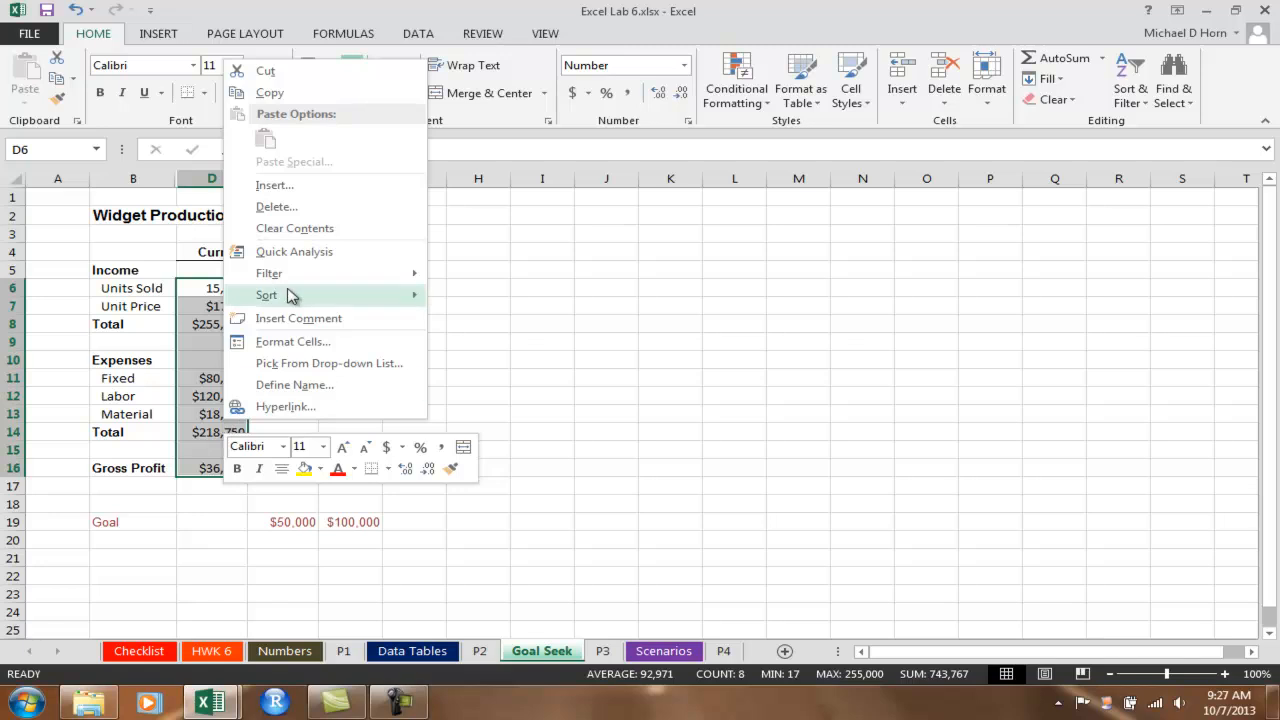
pyautogui.click(309, 98)
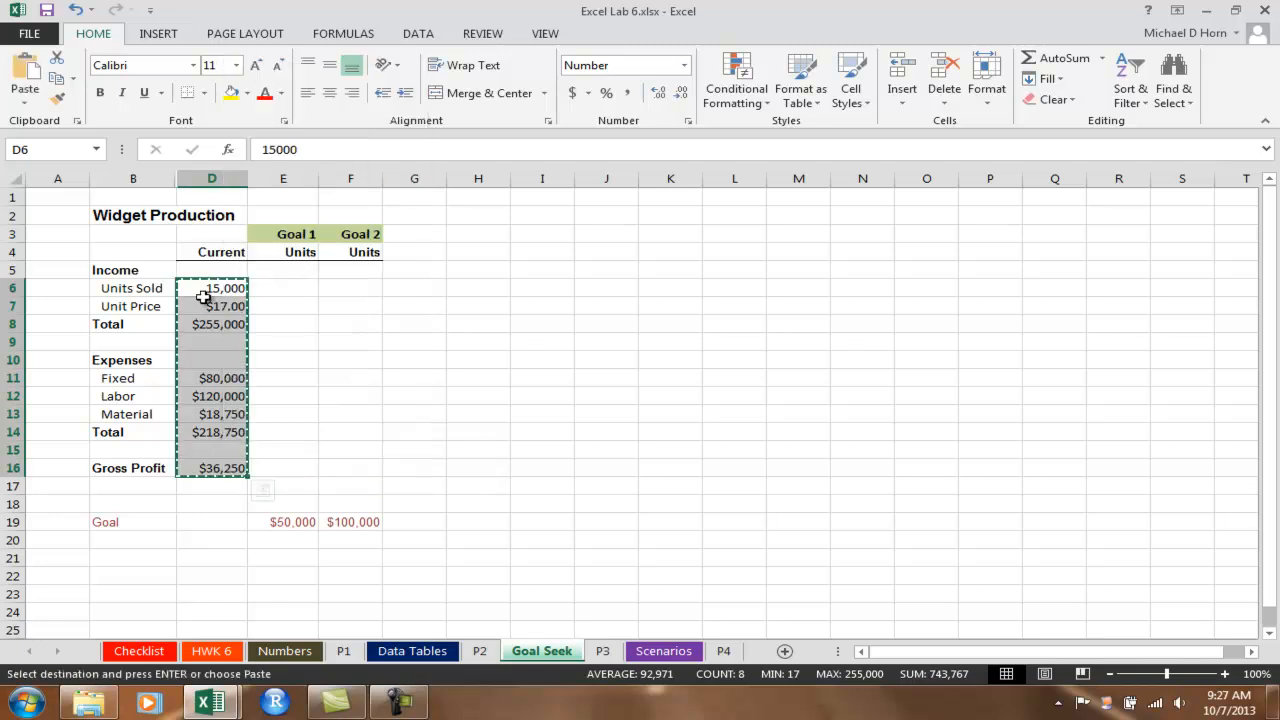
pyautogui.rightClick(287, 288)
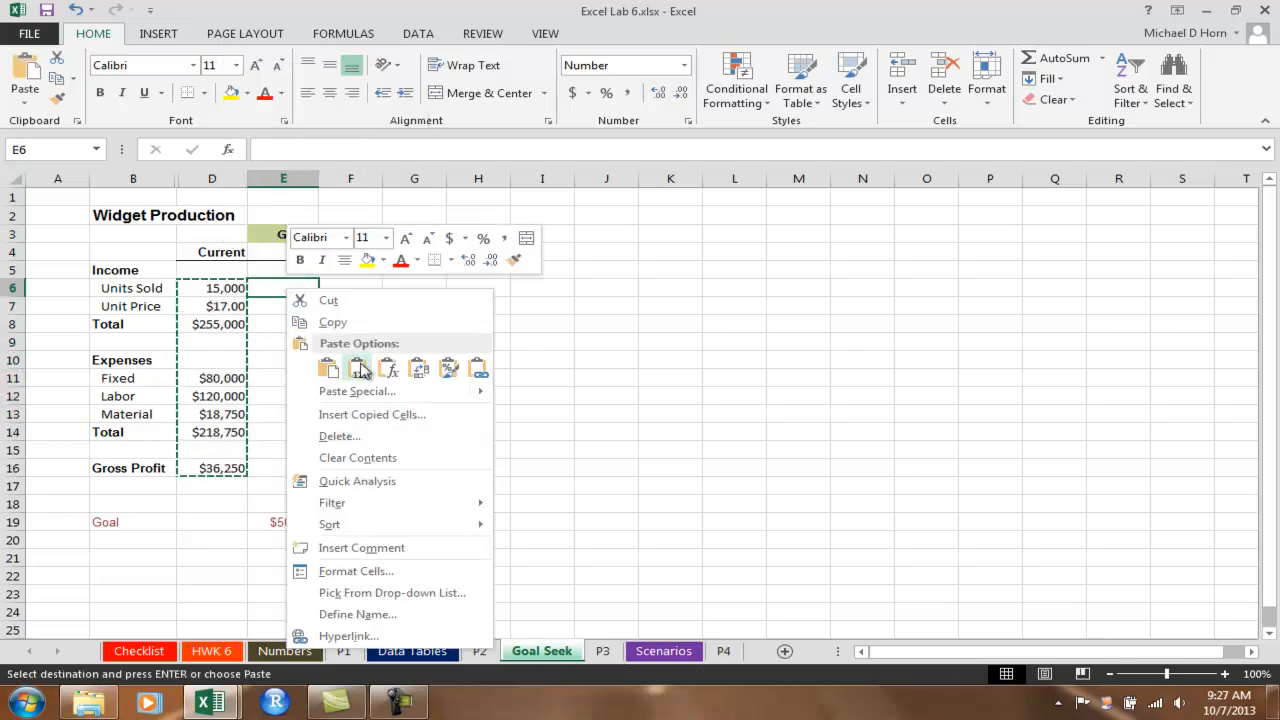
pyautogui.click(327, 369)
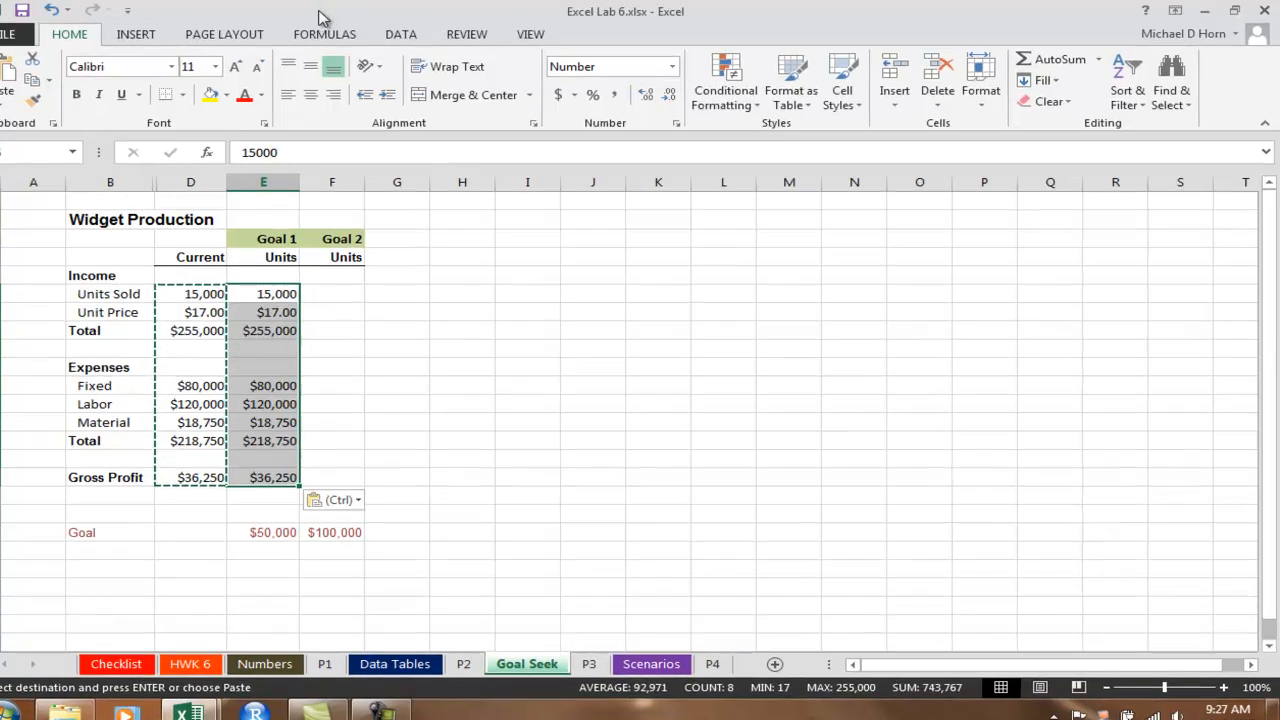
# Run Goal Seek to set the Goal 1 gross profit in E16 to 50000 by changing E6, and keep the solution
pyautogui.hotkey('alt', 'a')
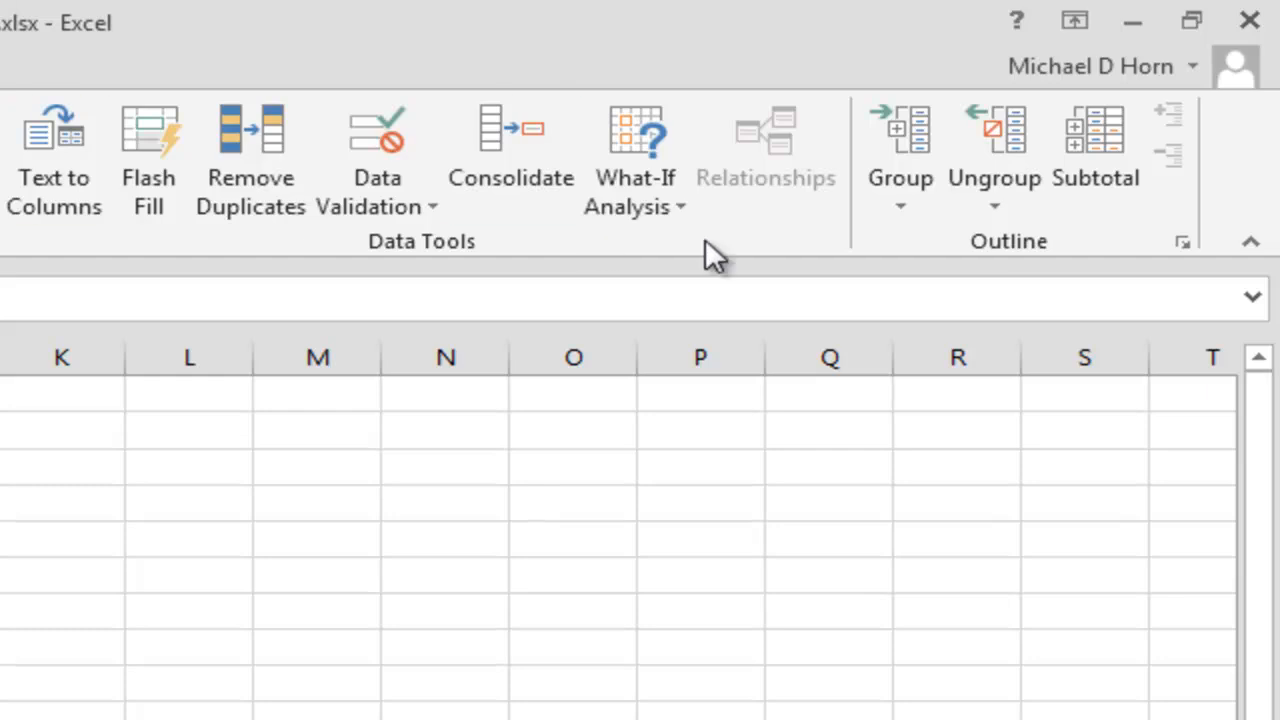
pyautogui.click(667, 172)
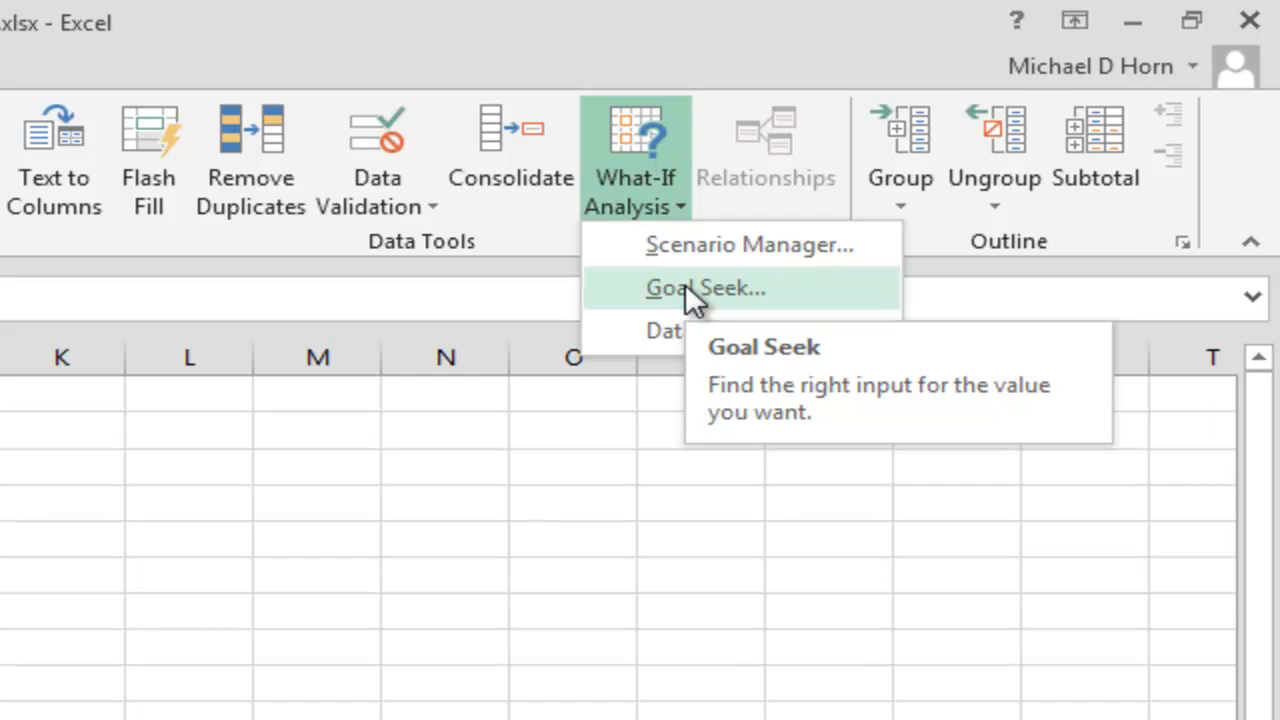
pyautogui.click(710, 292)
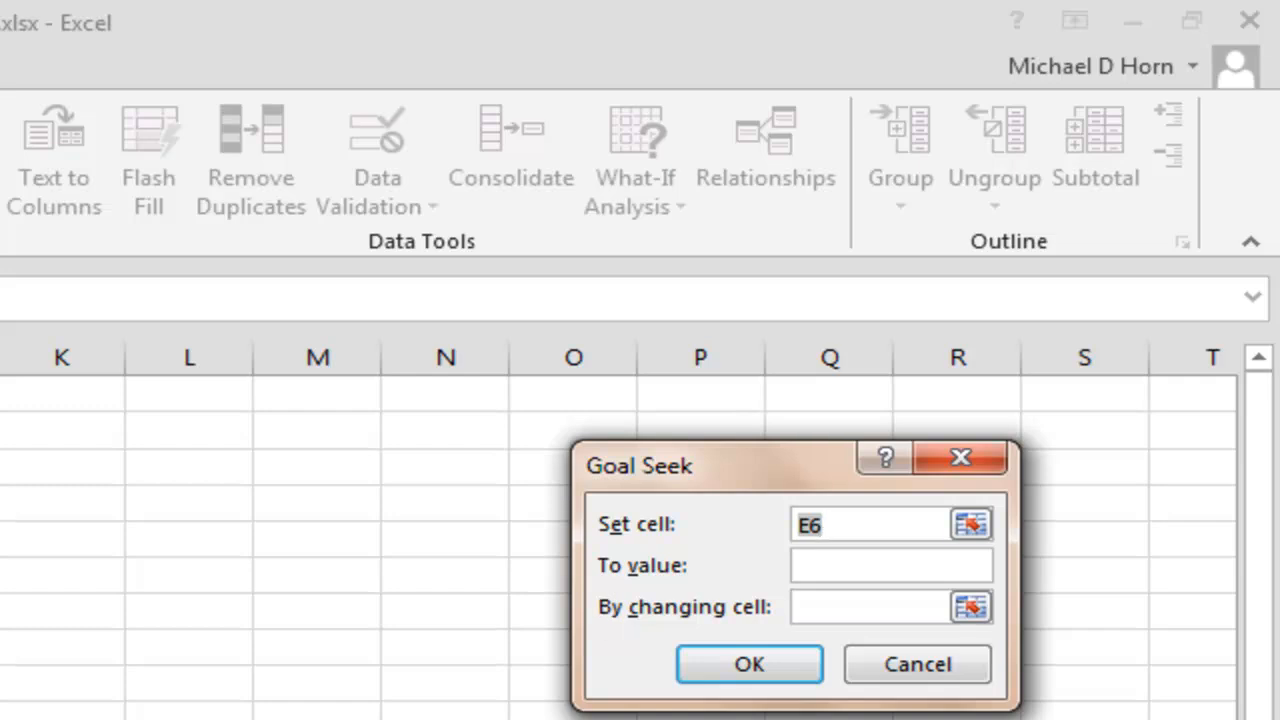
pyautogui.write('$E$16')
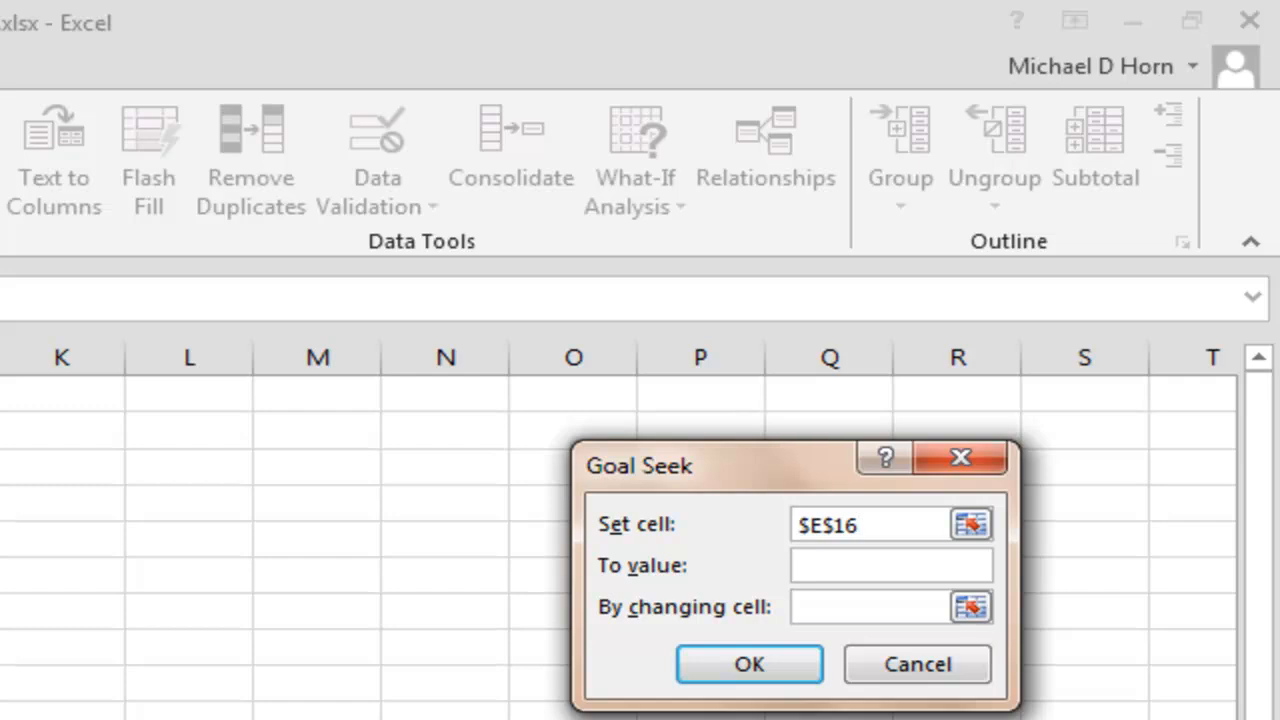
pyautogui.click(828, 566)
pyautogui.write('50000')
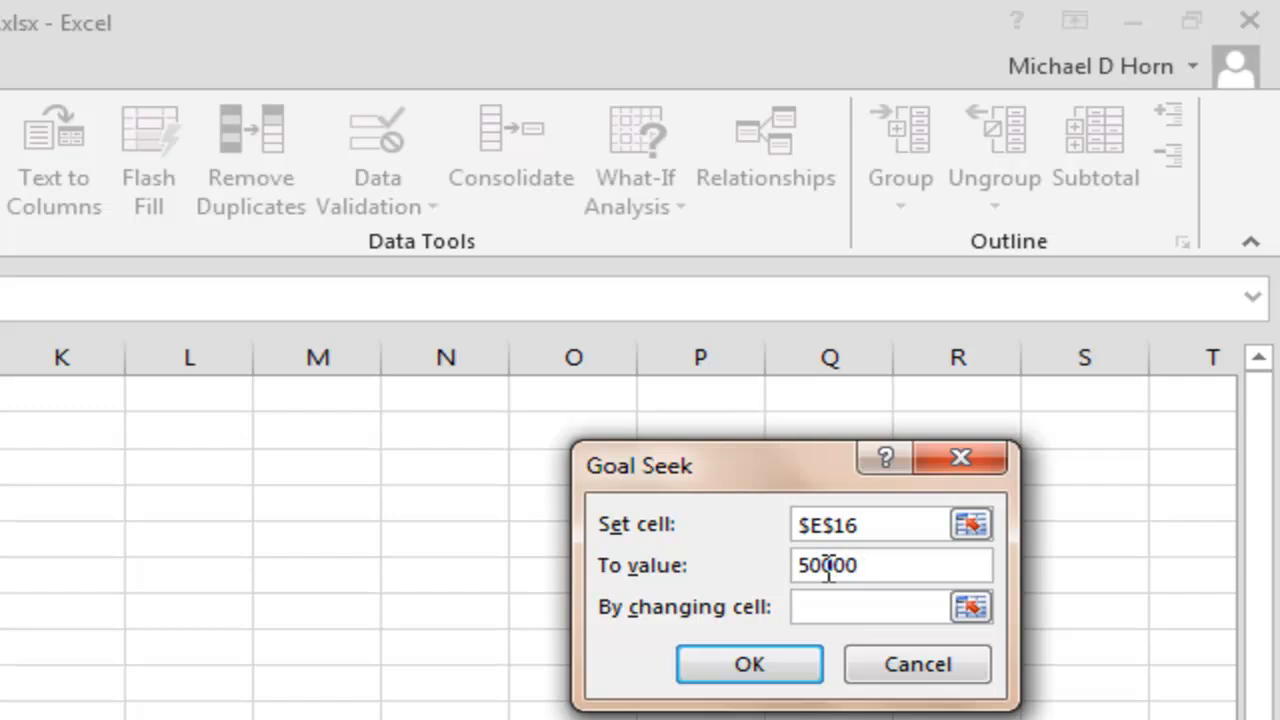
pyautogui.click(826, 606)
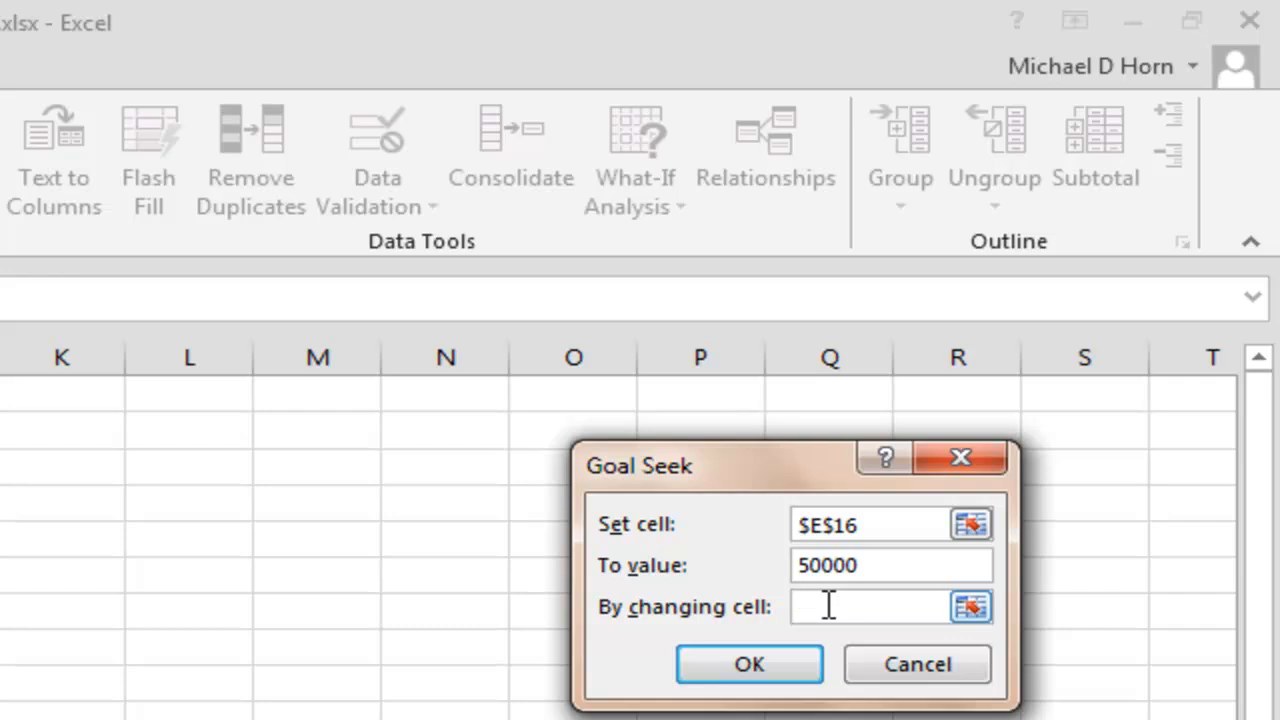
pyautogui.write('$E$6')
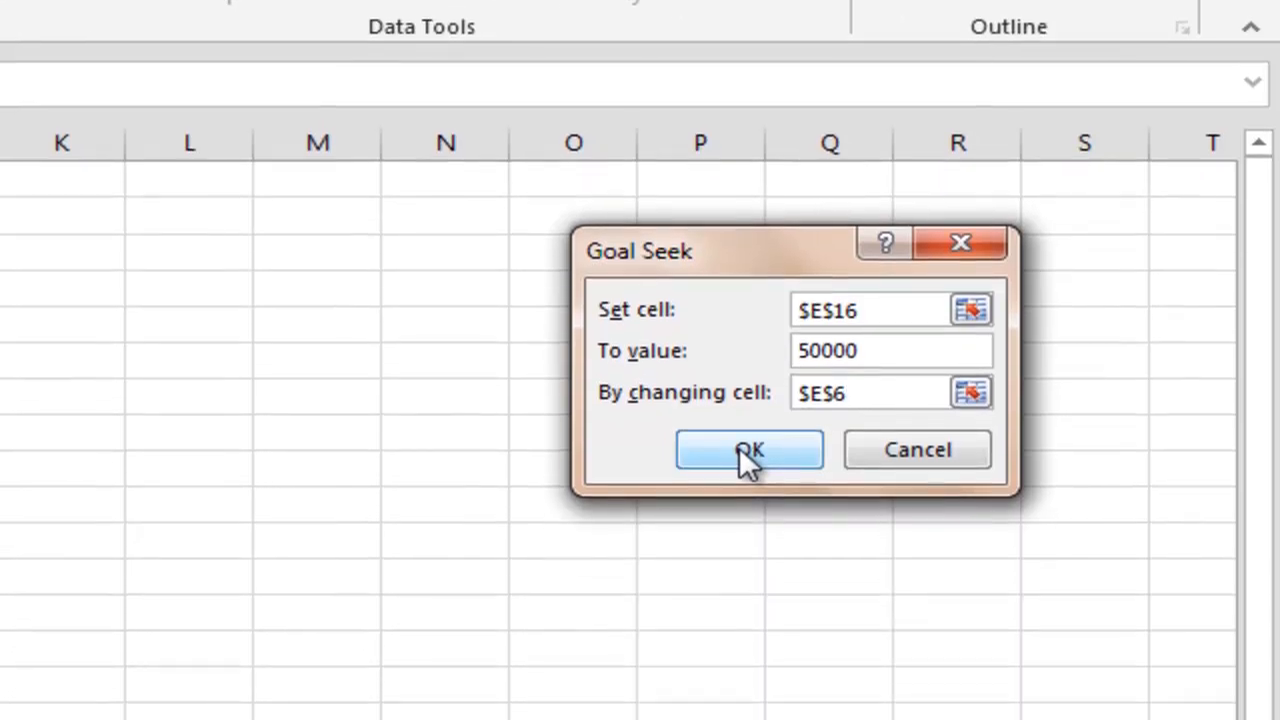
pyautogui.click(749, 666)
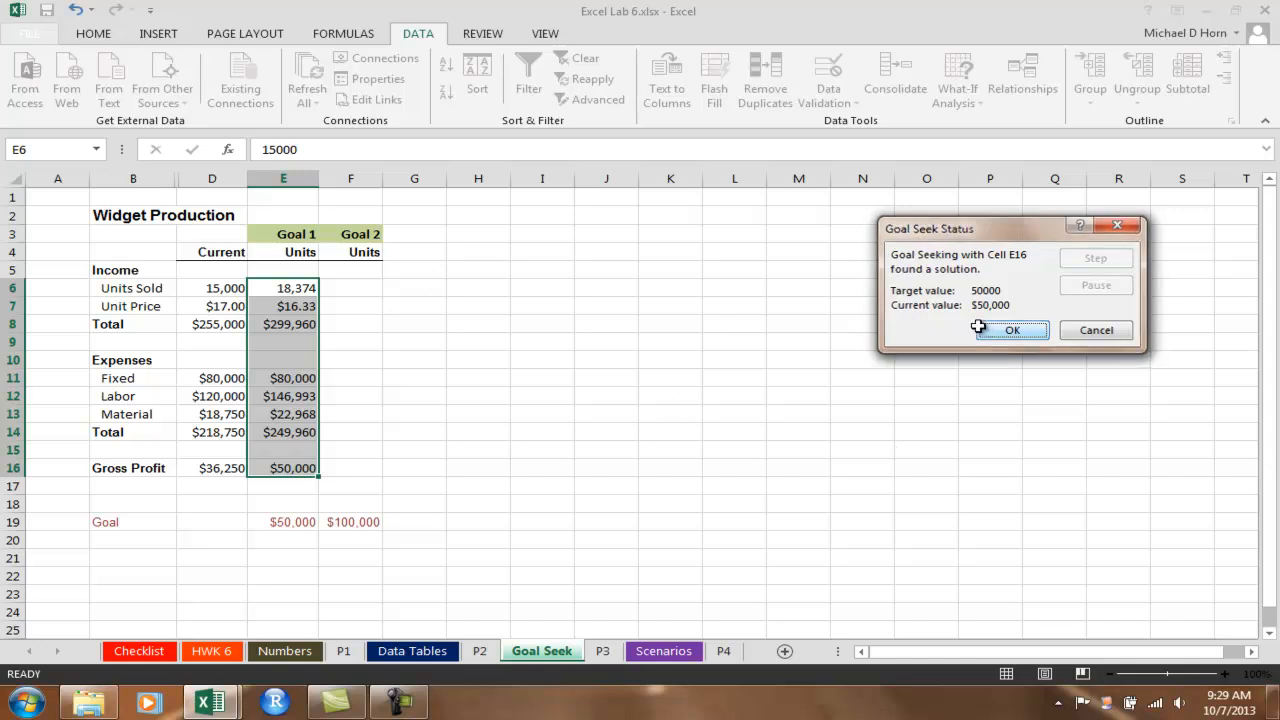
pyautogui.click(1012, 330)
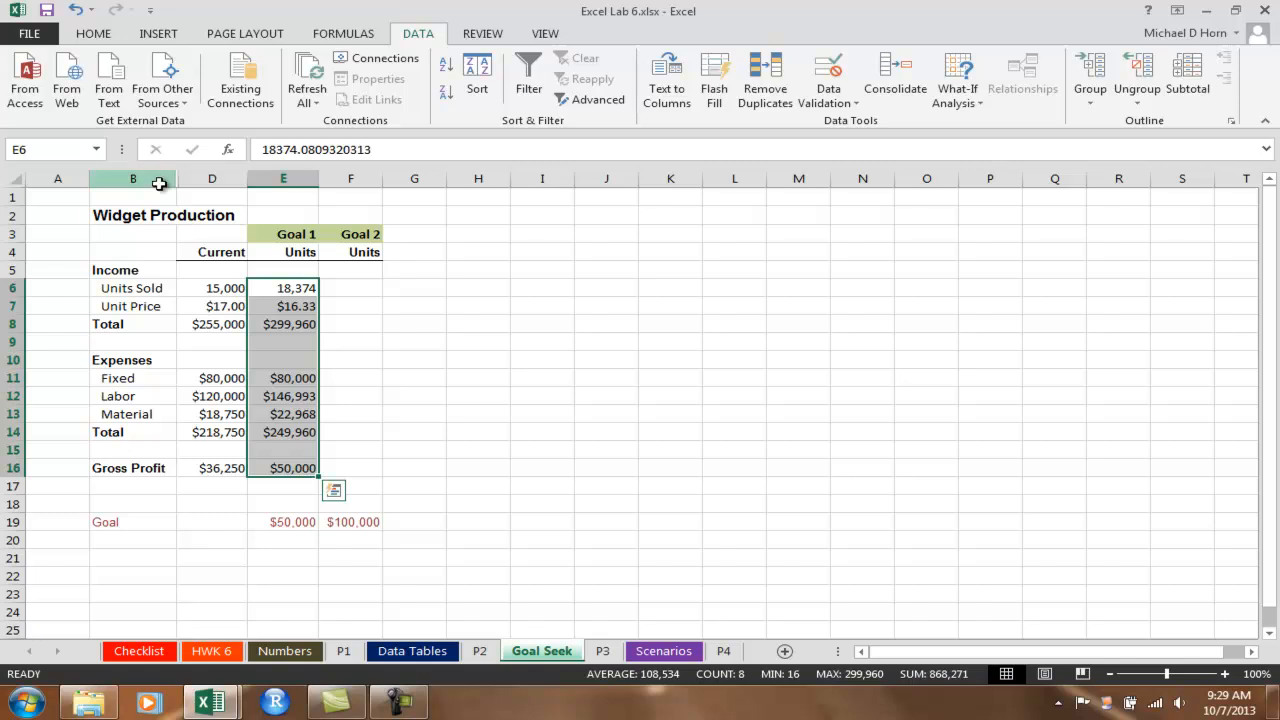
# Unhide column C, which holds the assumptions between columns B and D
pyautogui.moveTo(160, 176); pyautogui.dragTo(201, 176)
pyautogui.rightClick(210, 133)
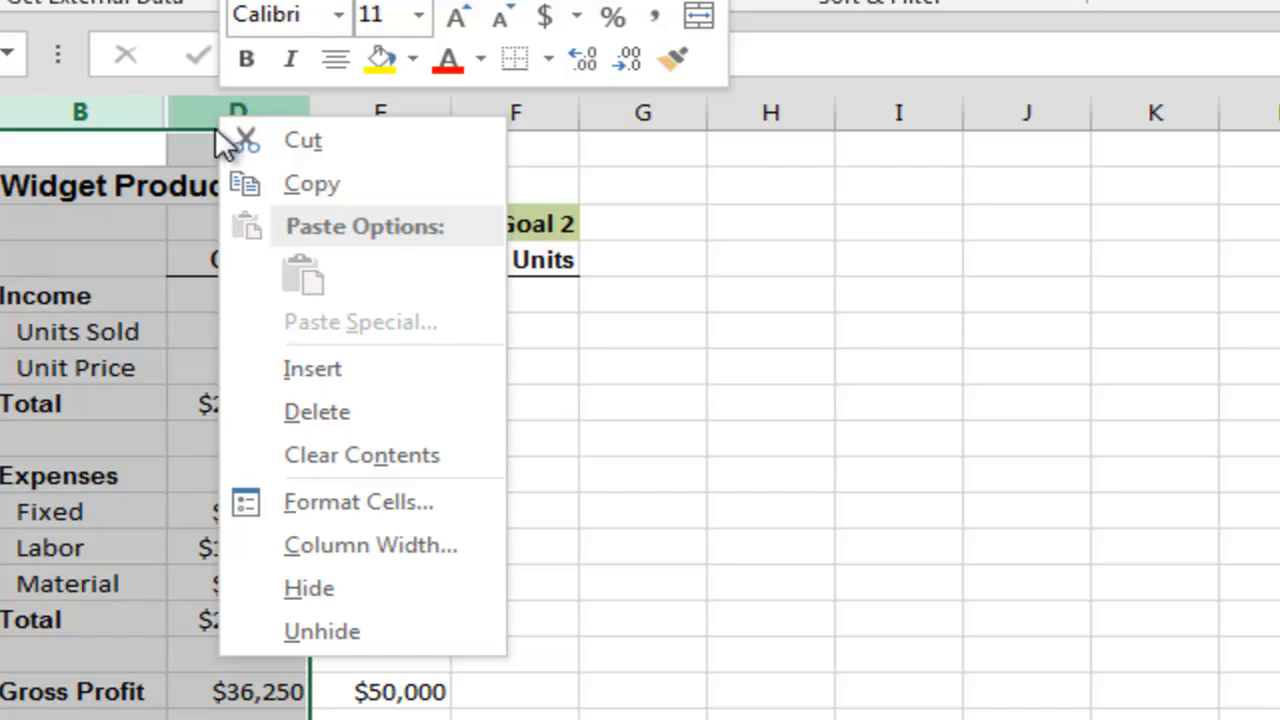
pyautogui.click(345, 638)
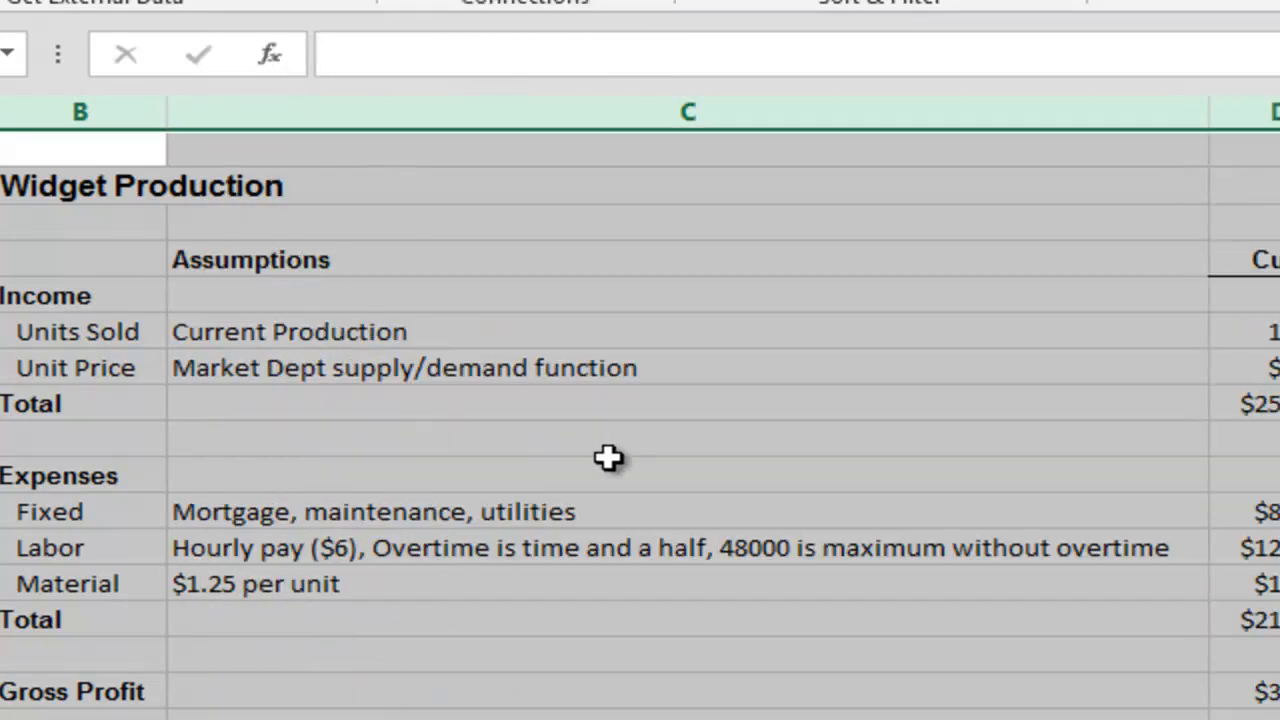
# Inspect the unit price assumption and its formula in D7, dismissing the Windows prompt with the option not to show the message again
pyautogui.click(595, 368)
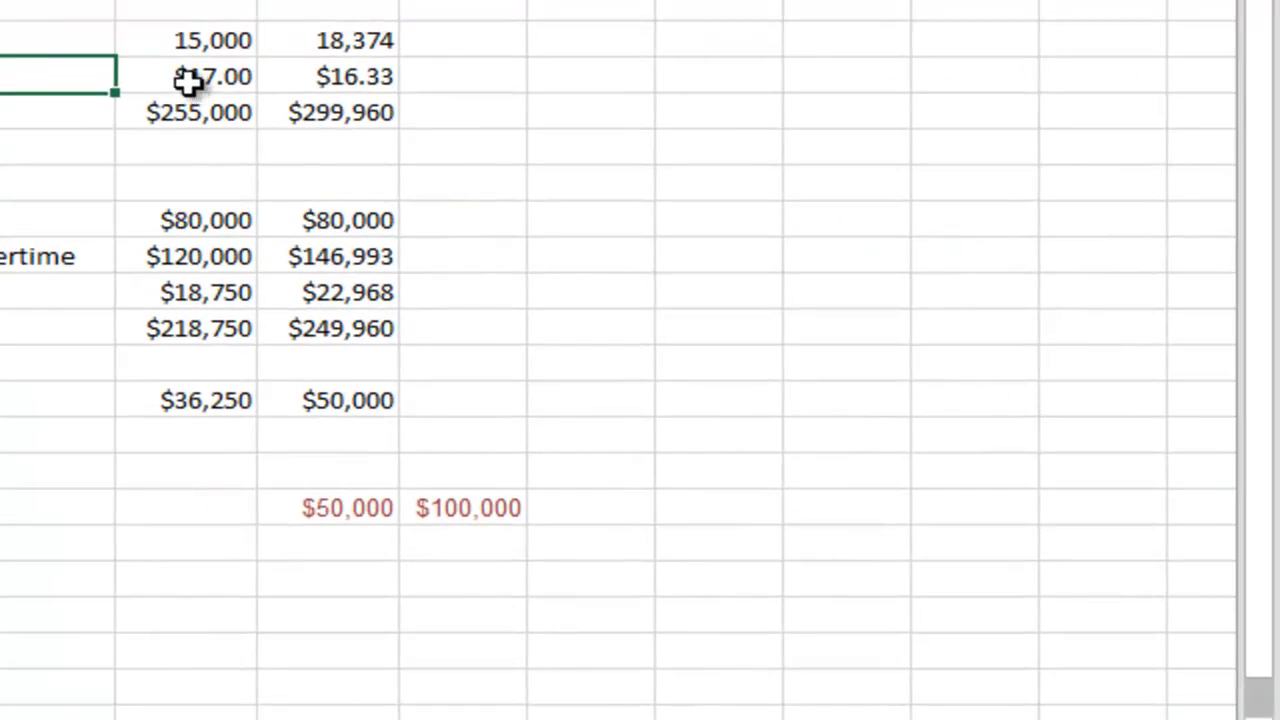
pyautogui.click(747, 27)
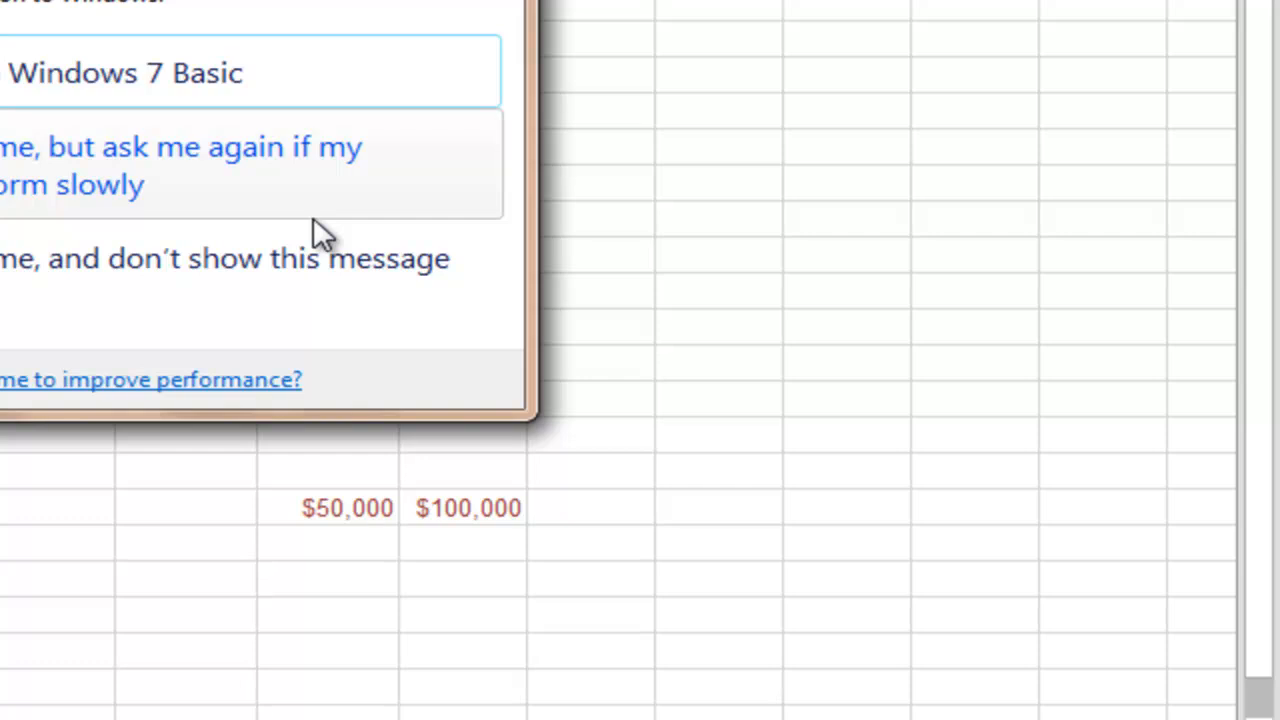
pyautogui.click(184, 264)
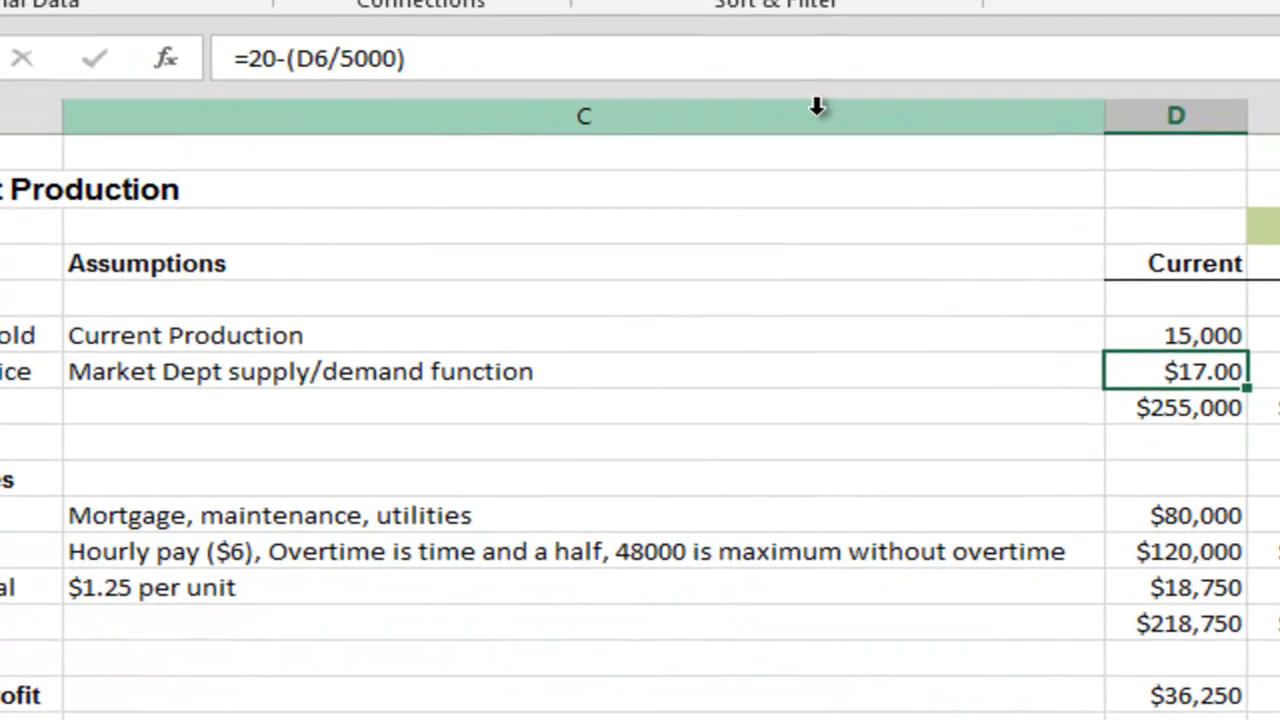
# Hide column C, which holds the assumptions
pyautogui.click(822, 106)
pyautogui.rightClick(822, 106)
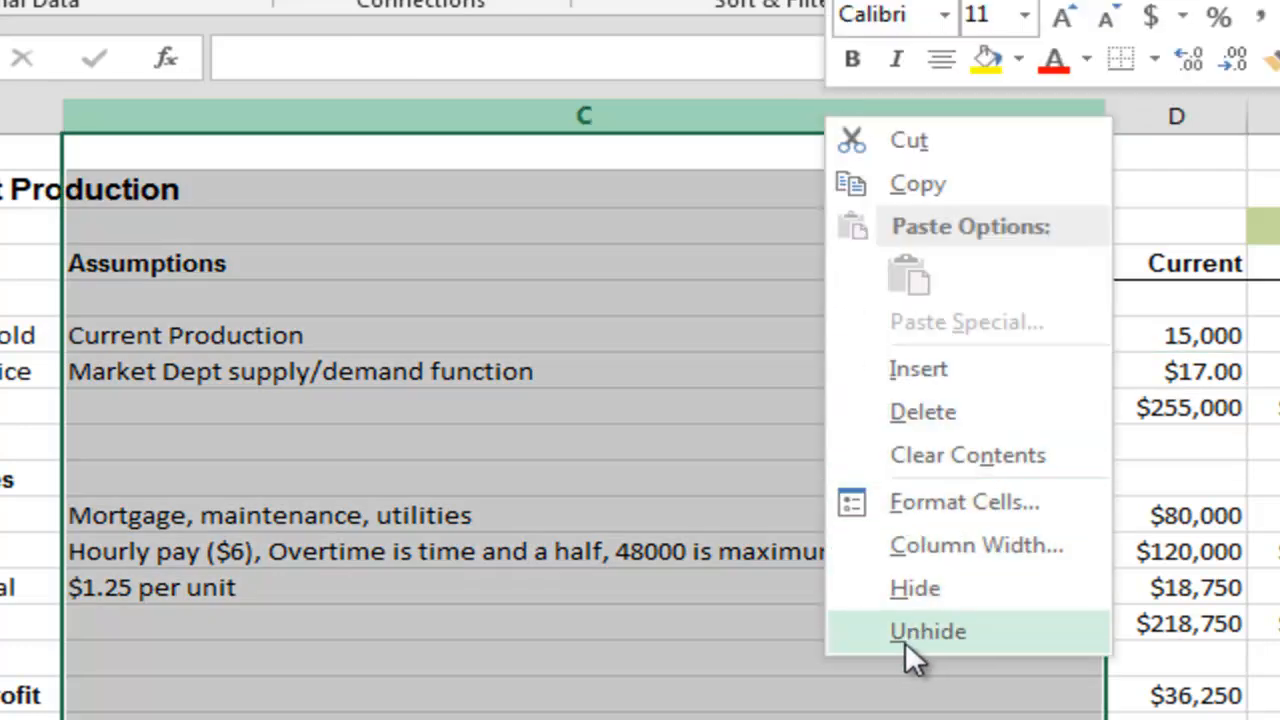
pyautogui.click(919, 589)
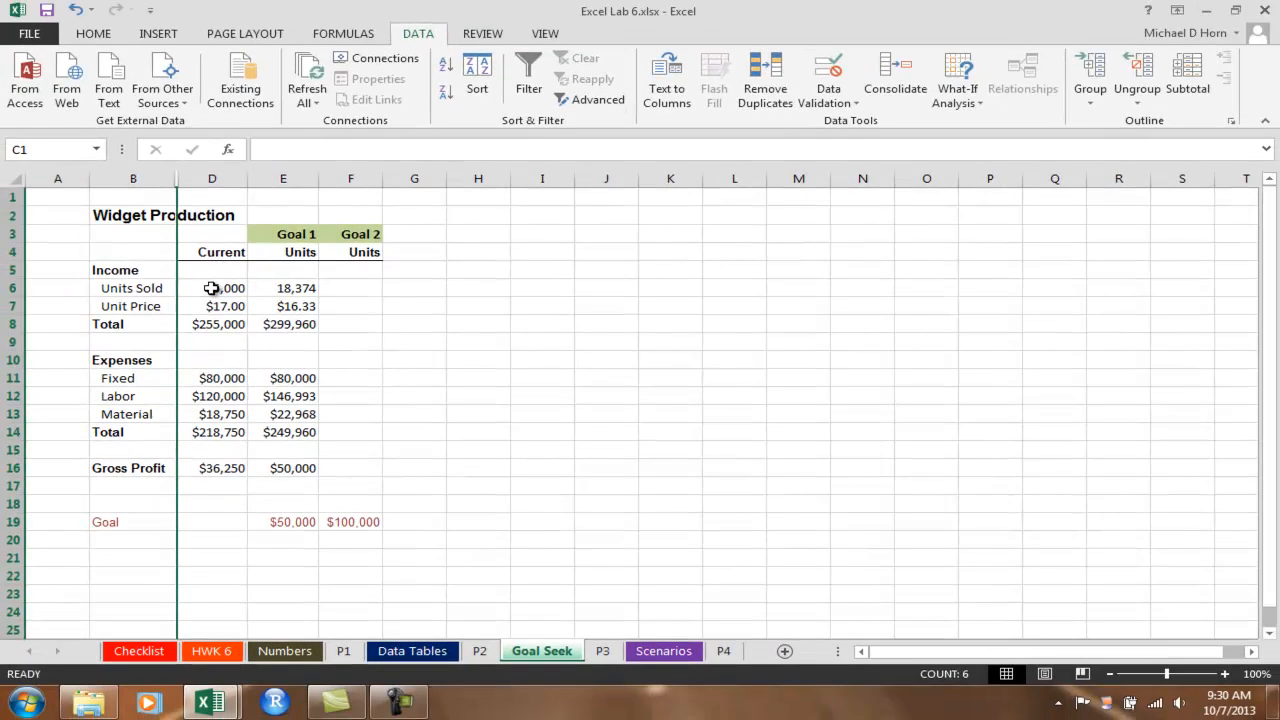
# Copy the Current figures in D6:D16 with their formulas into the Goal 2 column starting at F6
pyautogui.moveTo(211, 288); pyautogui.dragTo(206, 462)
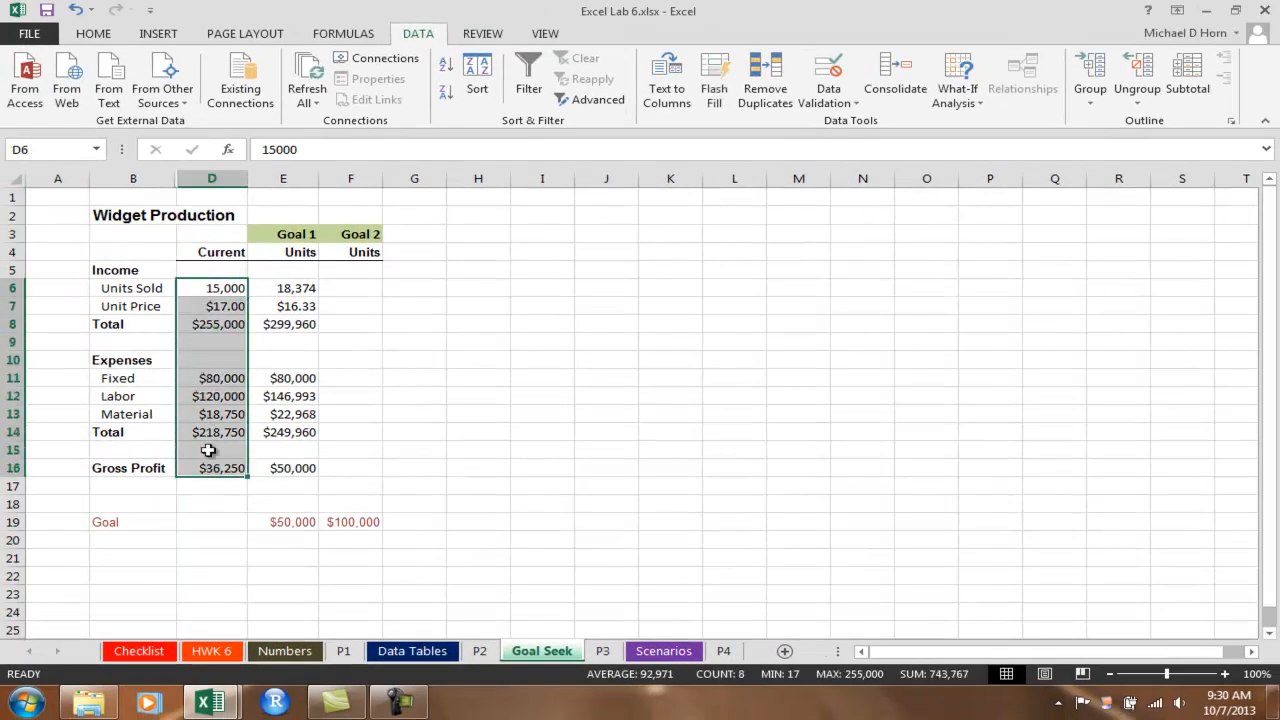
pyautogui.rightClick(226, 414)
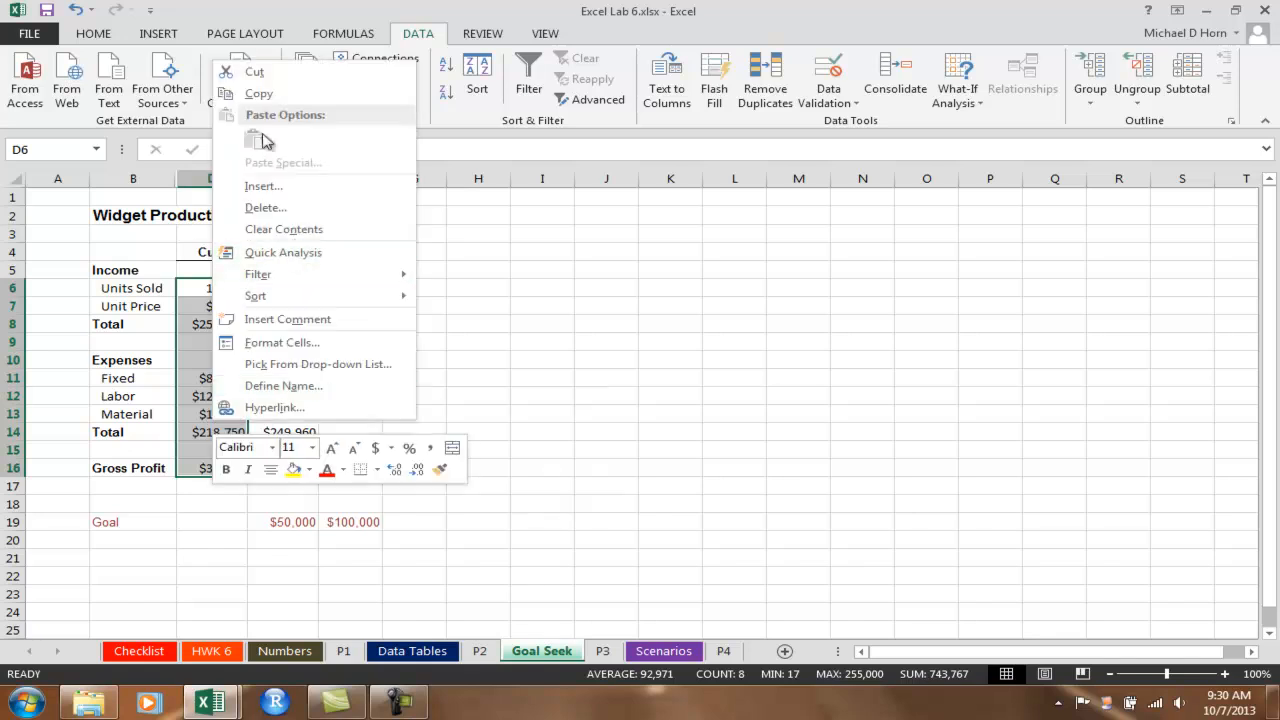
pyautogui.click(256, 96)
pyautogui.click(350, 289)
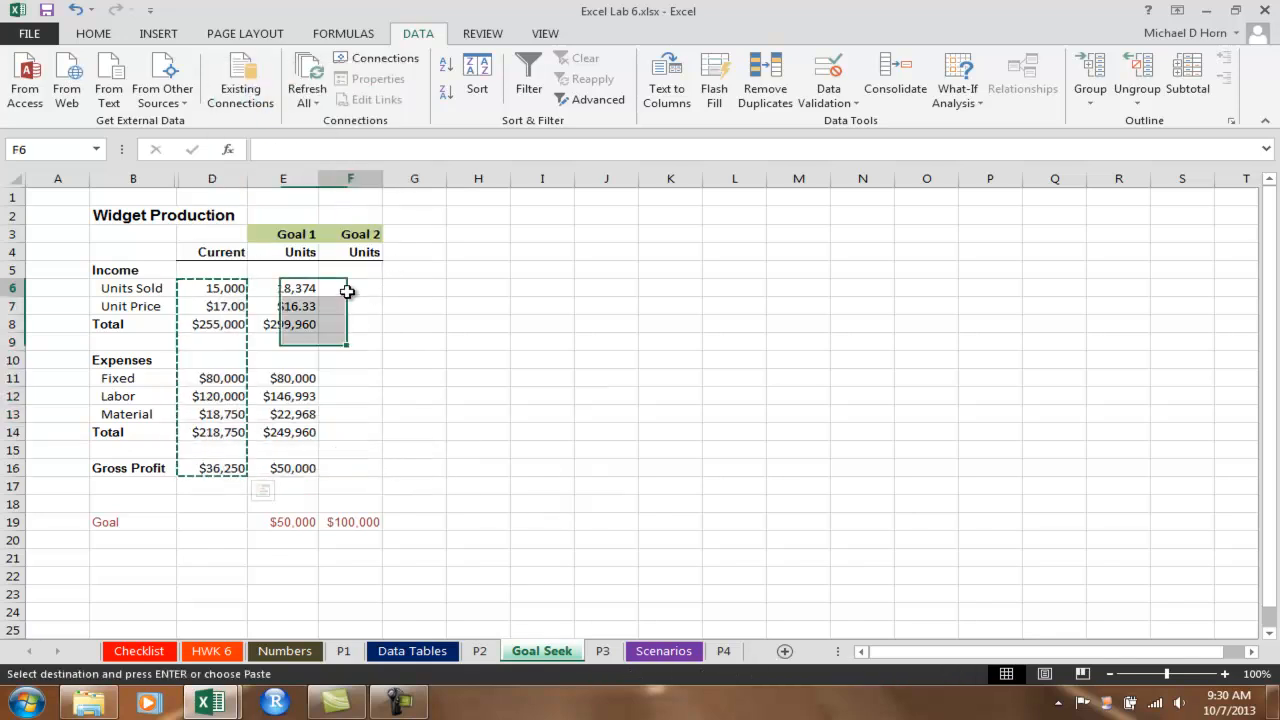
pyautogui.rightClick(350, 289)
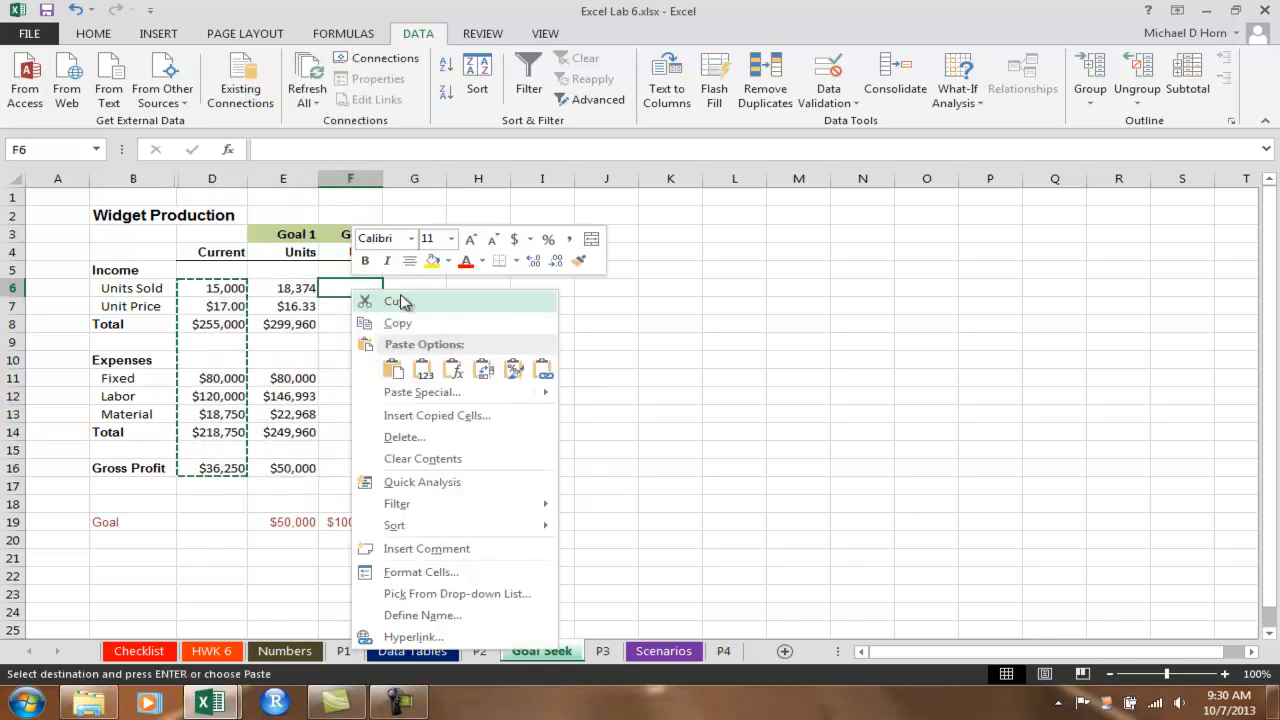
pyautogui.click(402, 373)
pyautogui.click(396, 374)
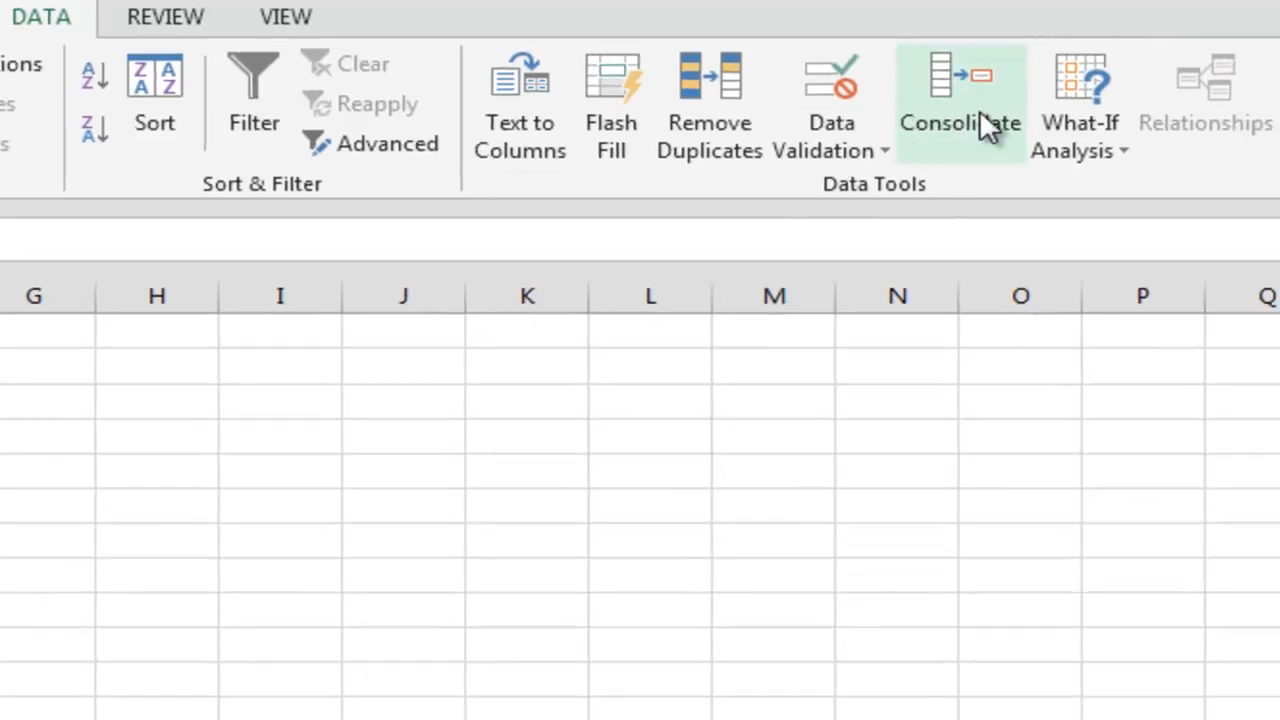
# Try to Goal Seek the Goal 2 gross profit in F16 to 100000 by changing F6, and discard the outcome
pyautogui.click(1019, 104)
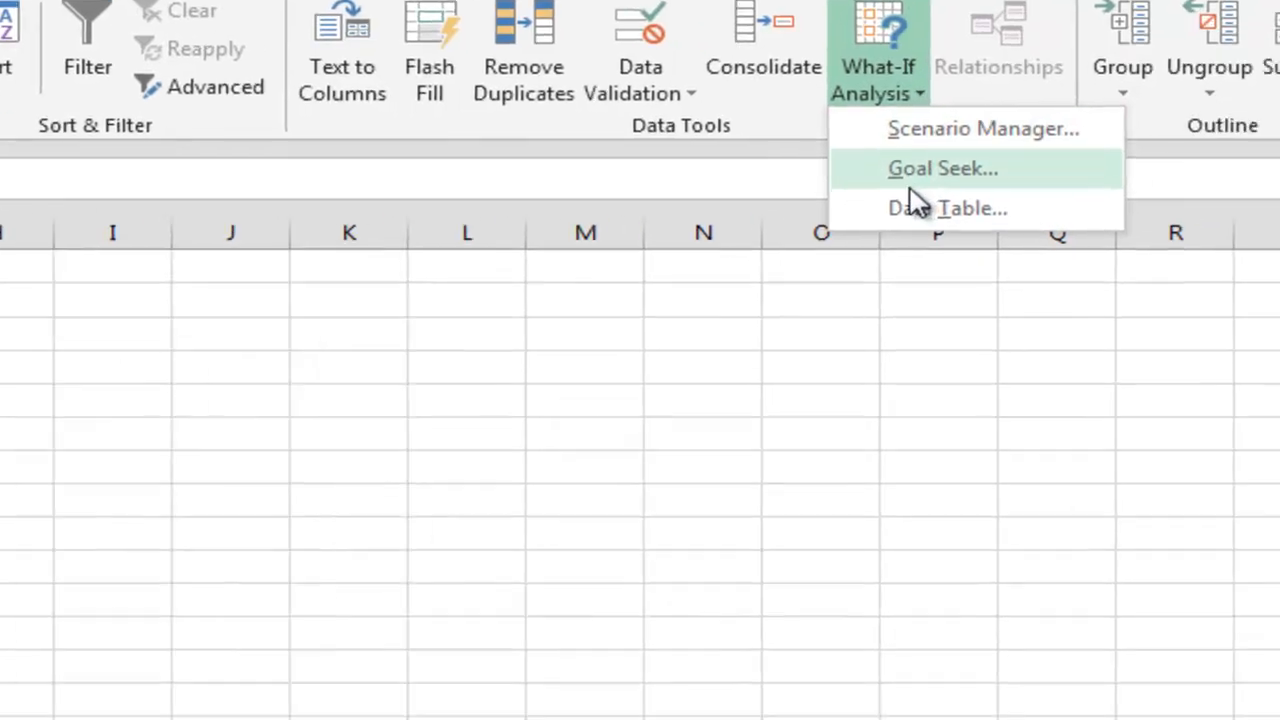
pyautogui.click(1040, 212)
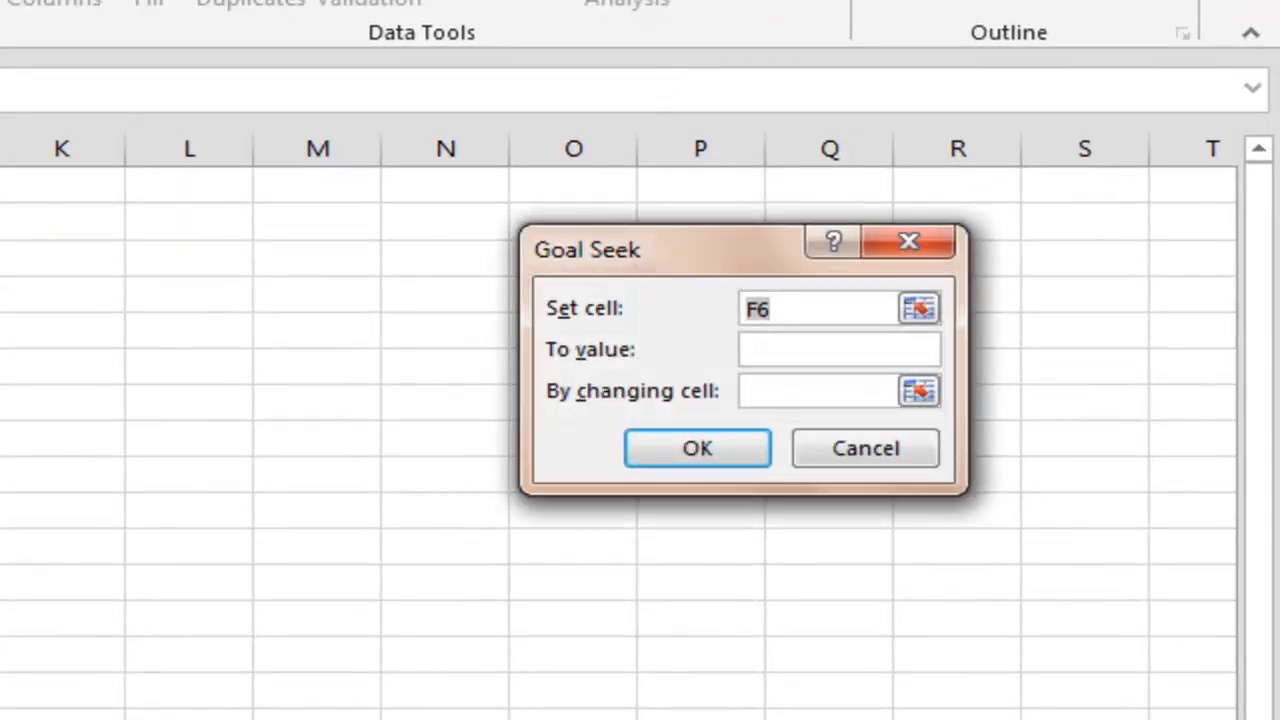
pyautogui.click(0, 719)
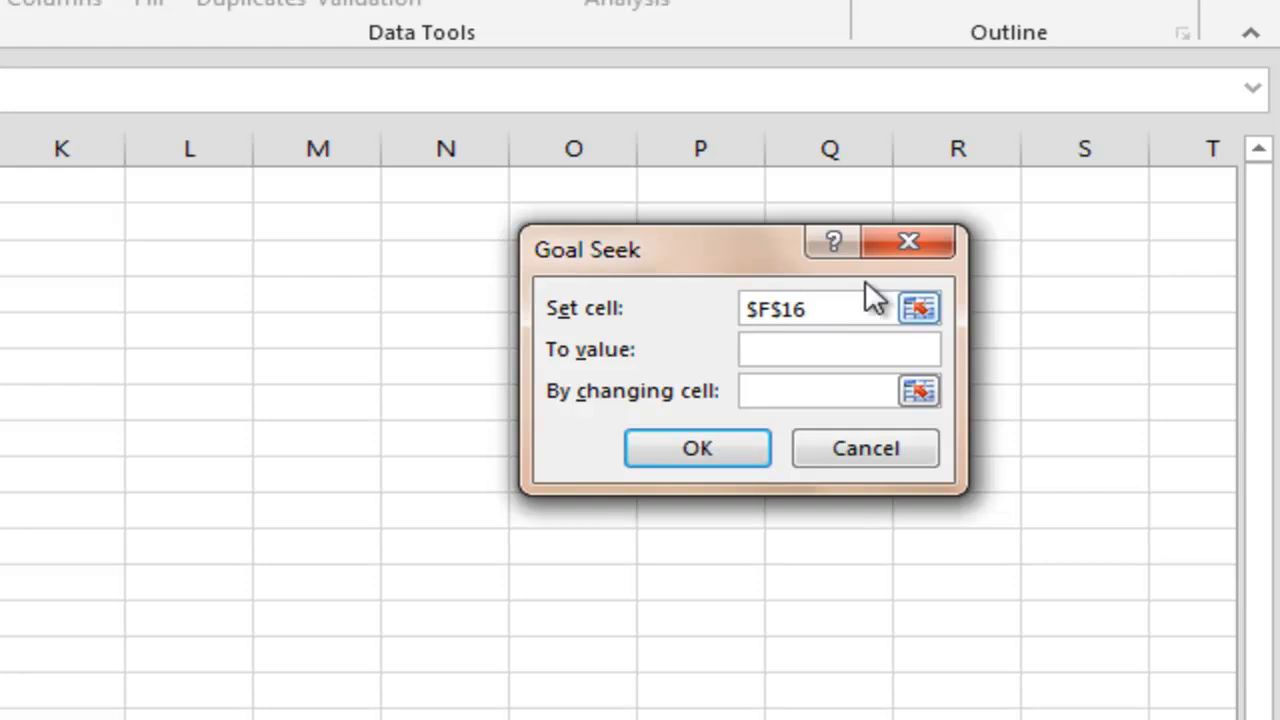
pyautogui.click(811, 350)
pyautogui.write('100000')
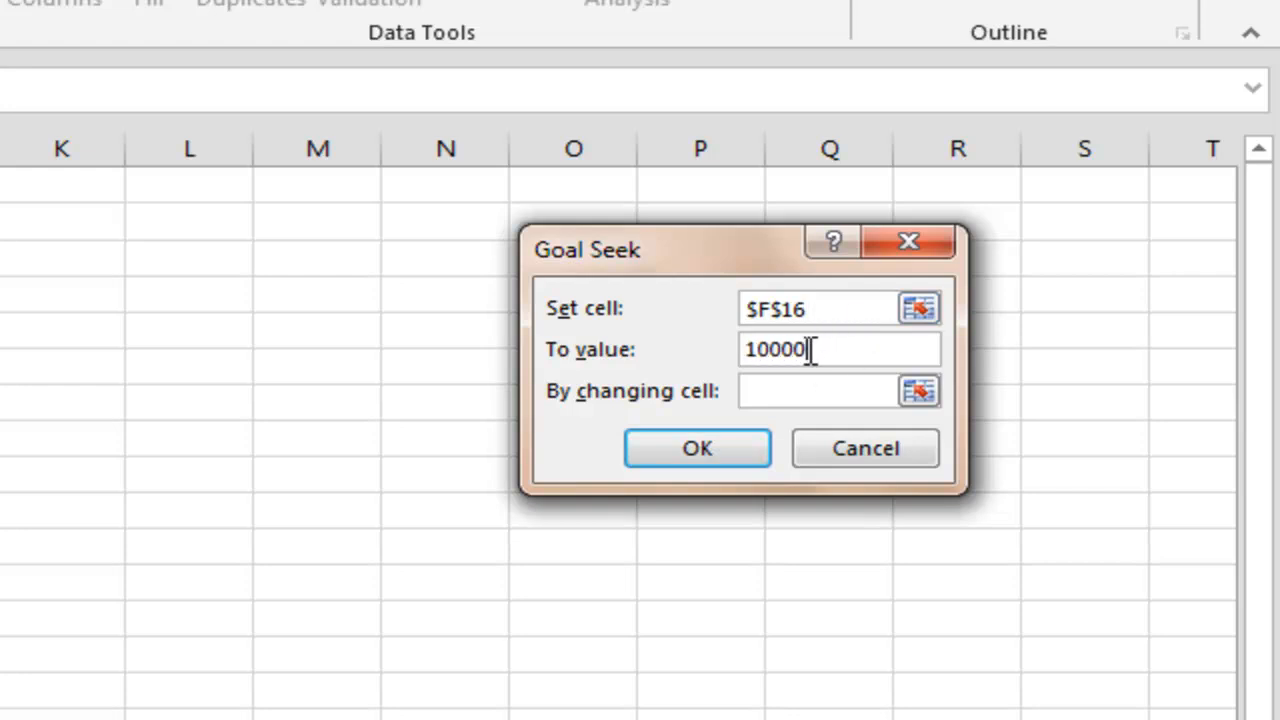
pyautogui.click(820, 392)
pyautogui.write('$F$6')
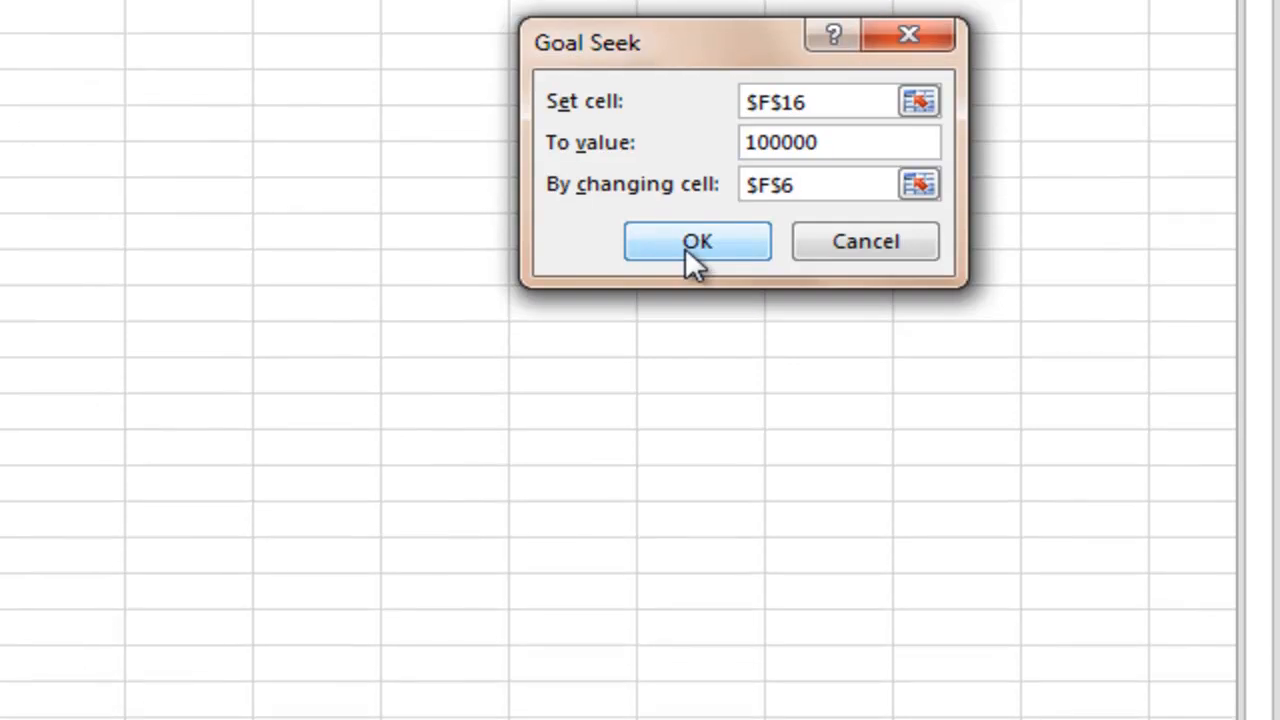
pyautogui.click(690, 244)
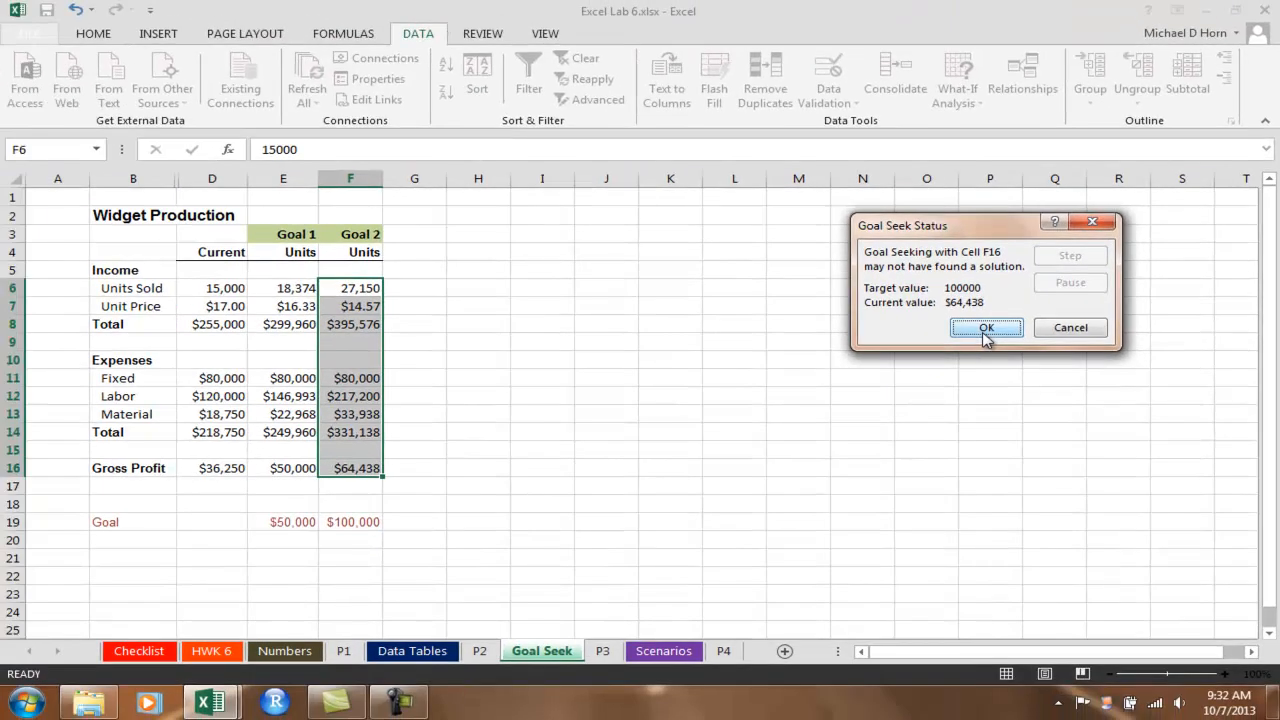
pyautogui.click(1070, 330)
# Examine the loan problem on sheet P3, checking the empty monthly payment cell and the payment targets for Goal 1 and Goal 2
pyautogui.scroll(-4, 749, 467)
pyautogui.scroll(4, 749, 467)
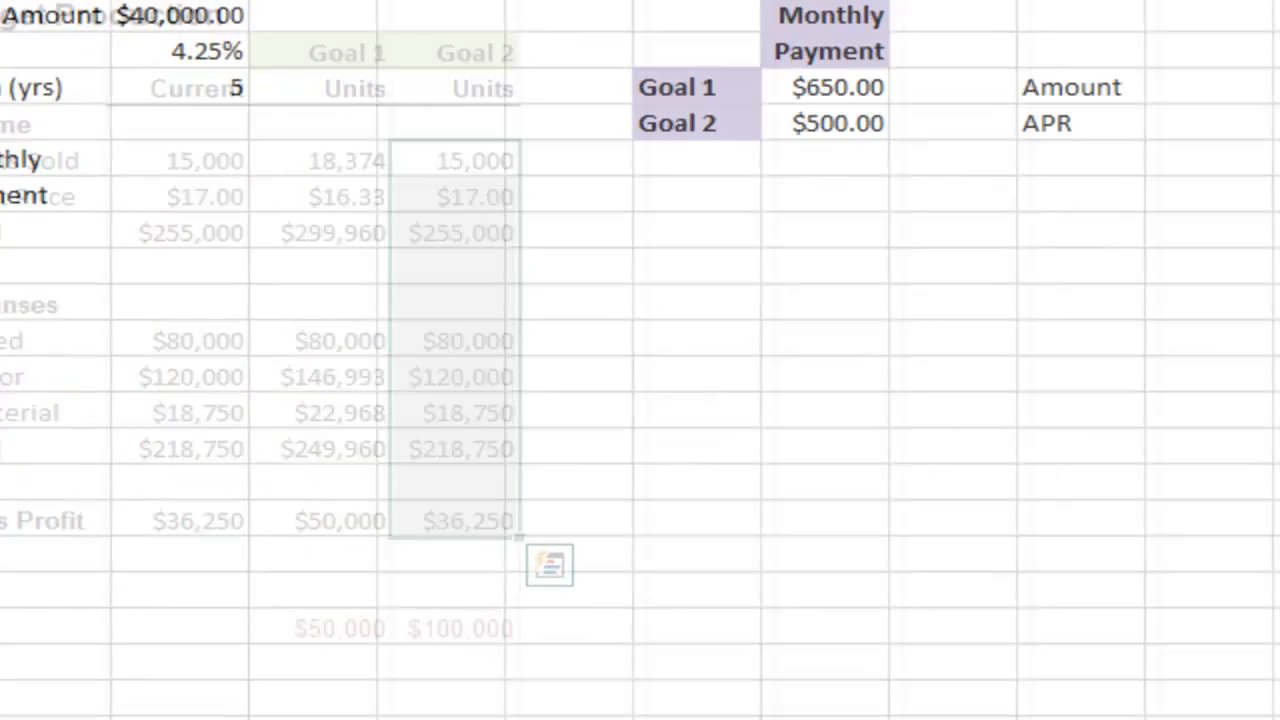
pyautogui.click(193, 170)
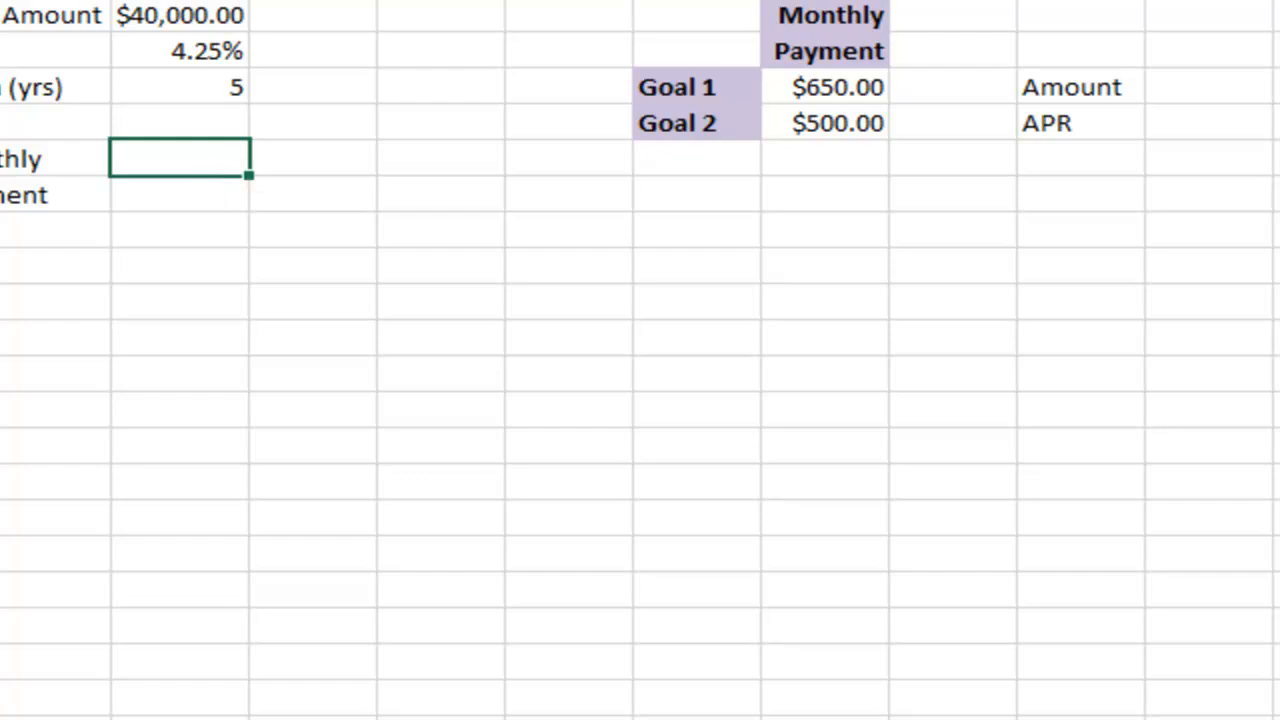
pyautogui.click(858, 86)
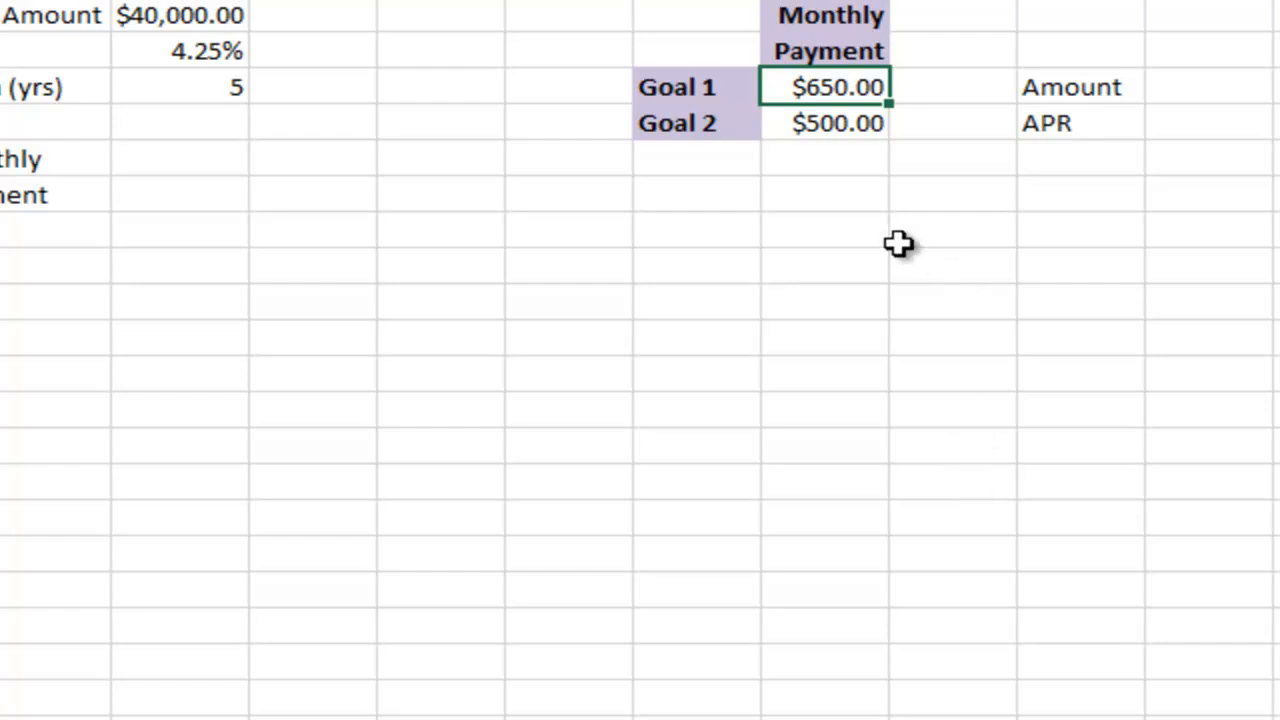
pyautogui.click(860, 118)
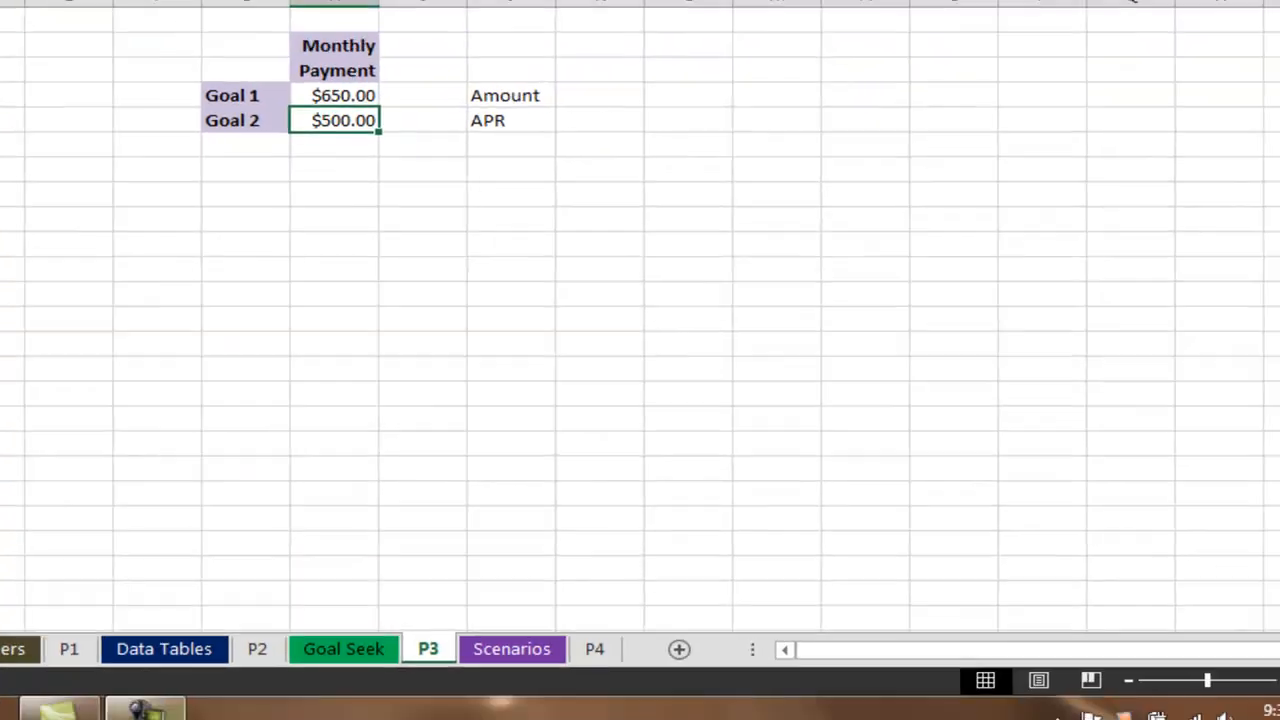
pyautogui.click(150, 714)
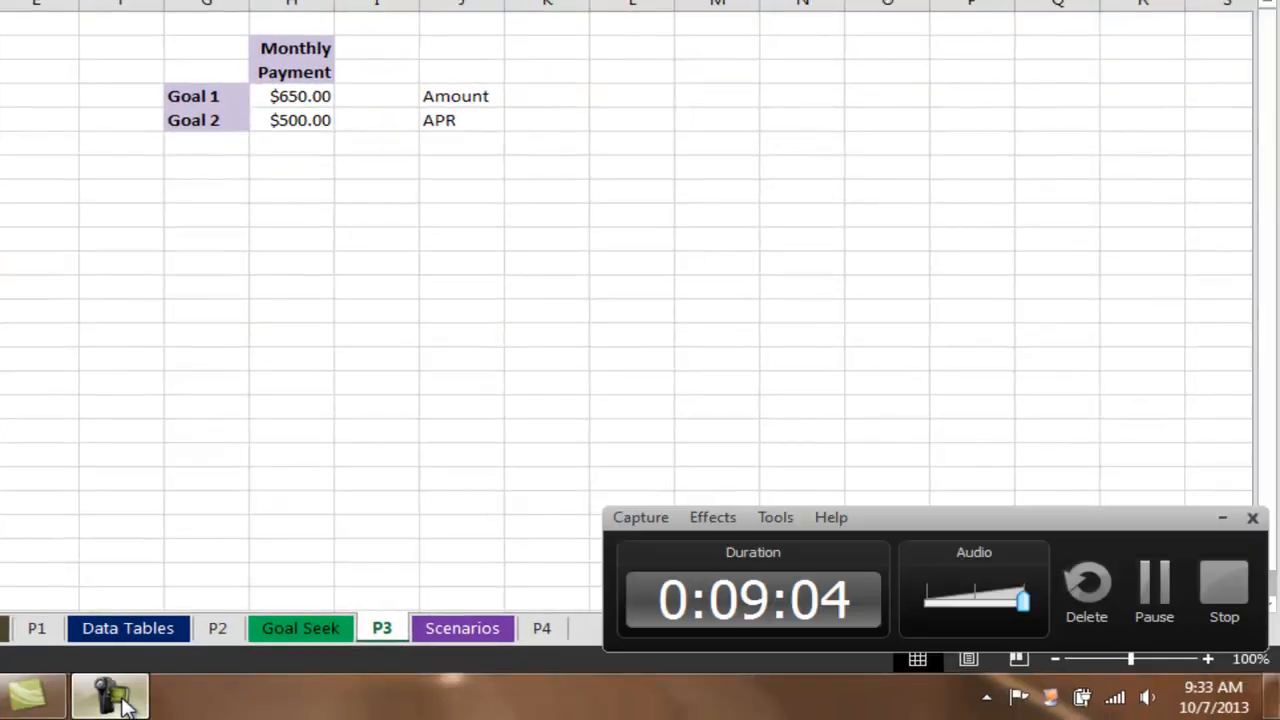
pyautogui.click(1228, 587)
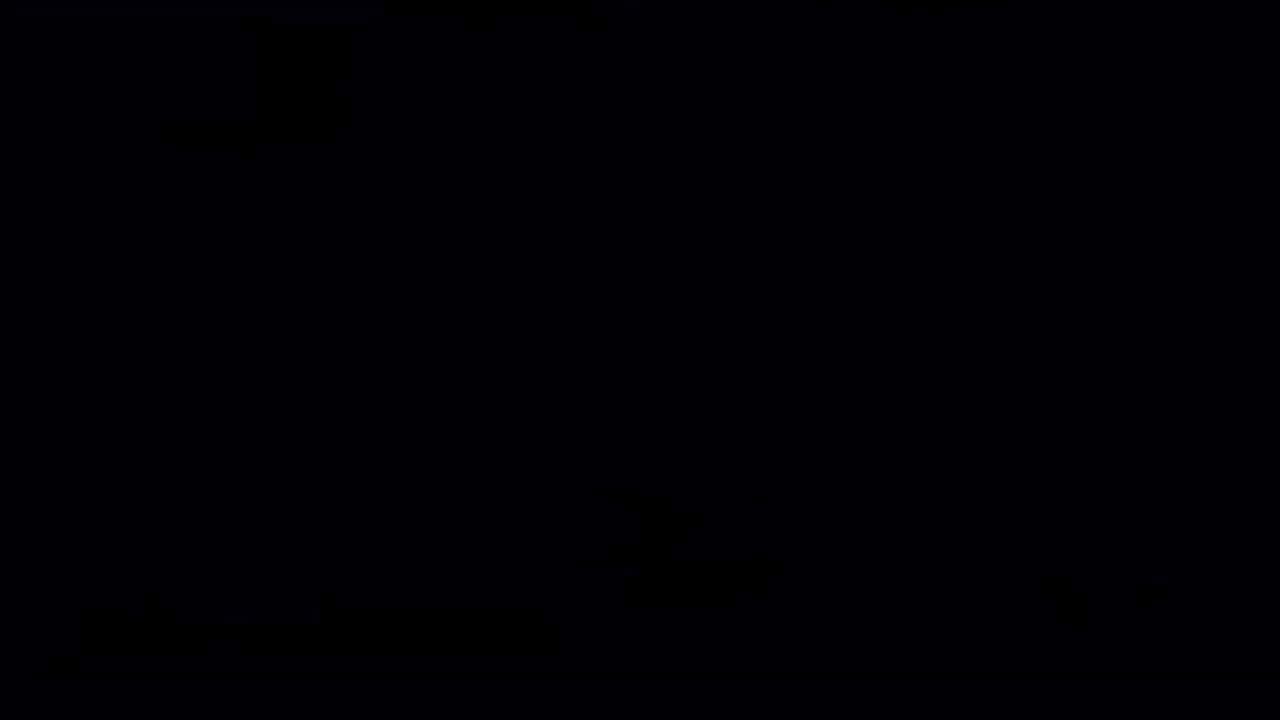